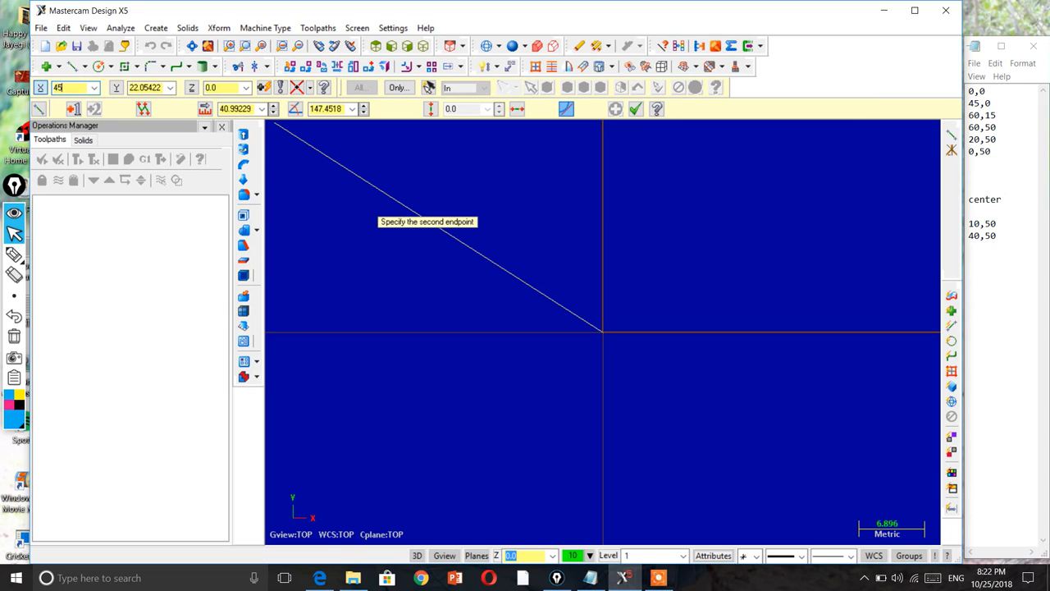
Complete the line from the origin by setting its second endpoint to X 45, Y 0
key("Tab")
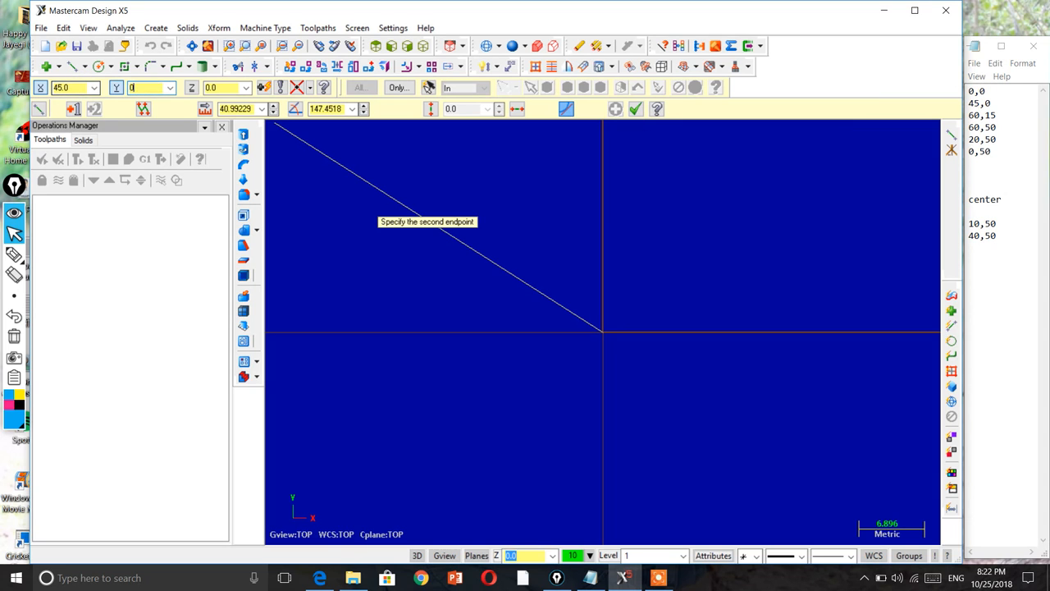
key("Tab")
key("Return")
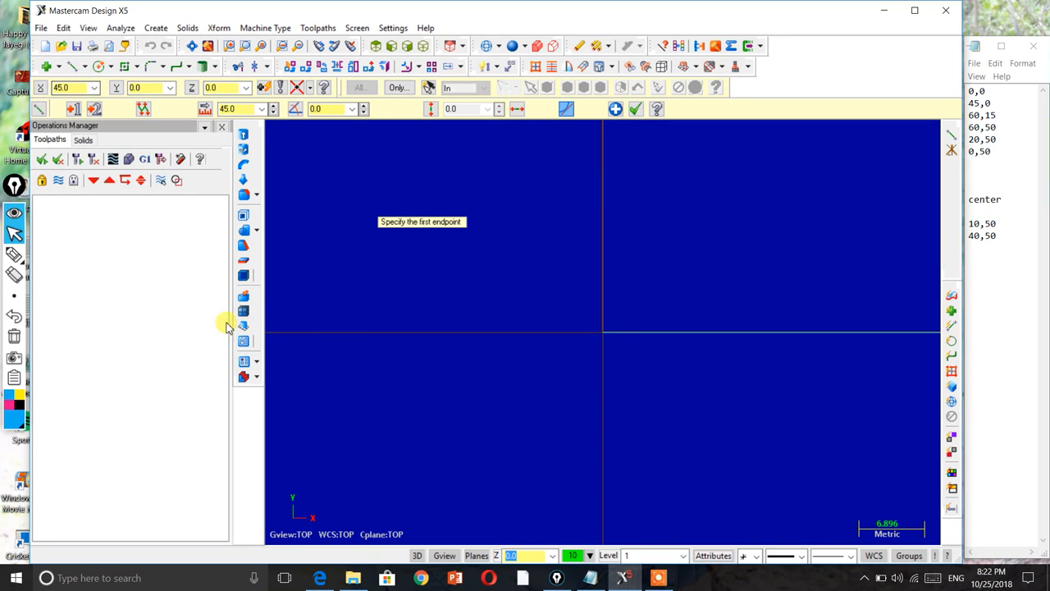
Draw a line from the free end of the horizontal line to the point X 60, Y 15
scroll(630, 294, "down", 3)
scroll(607, 303, "down", 2)
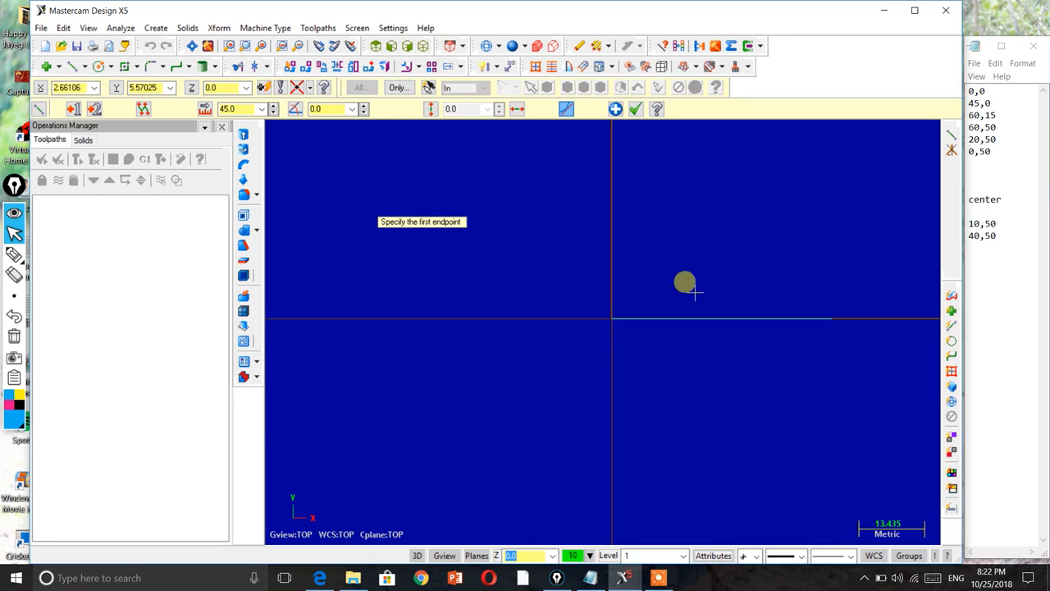
scroll(696, 320, "down", 1)
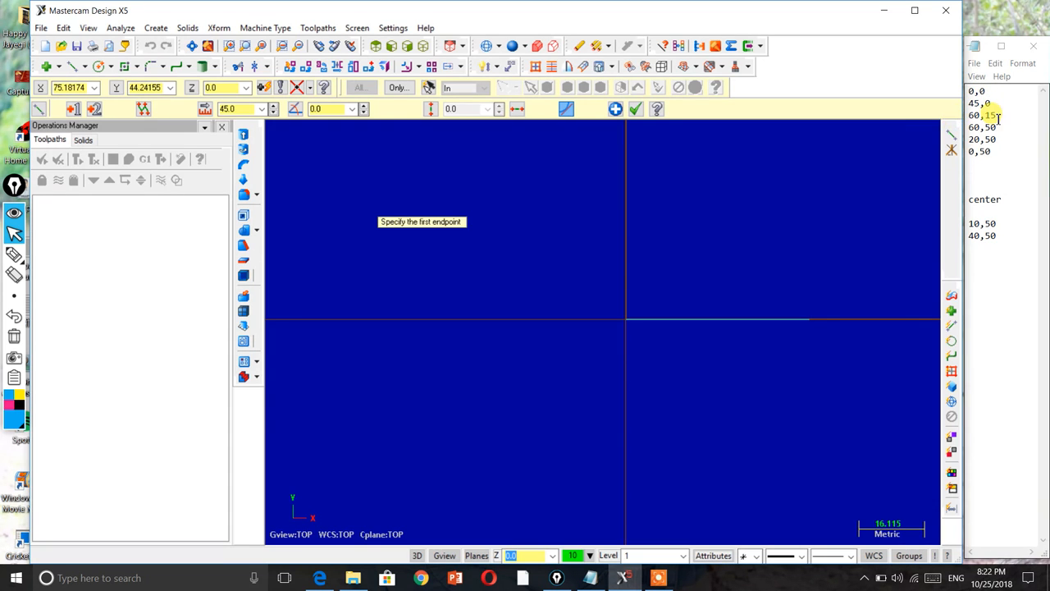
left_click(809, 321)
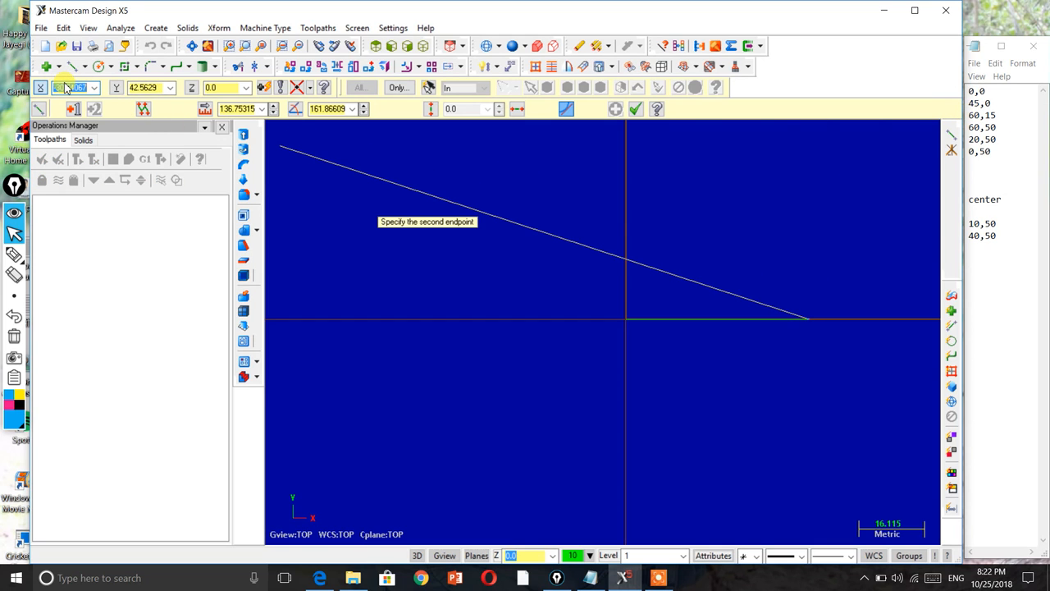
key("Tab")
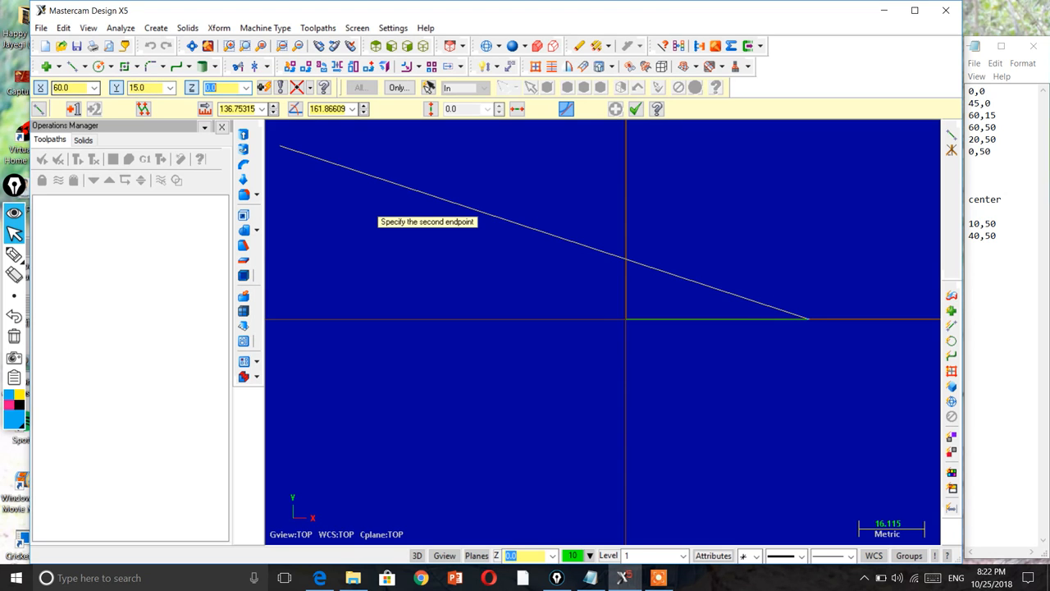
key("Return")
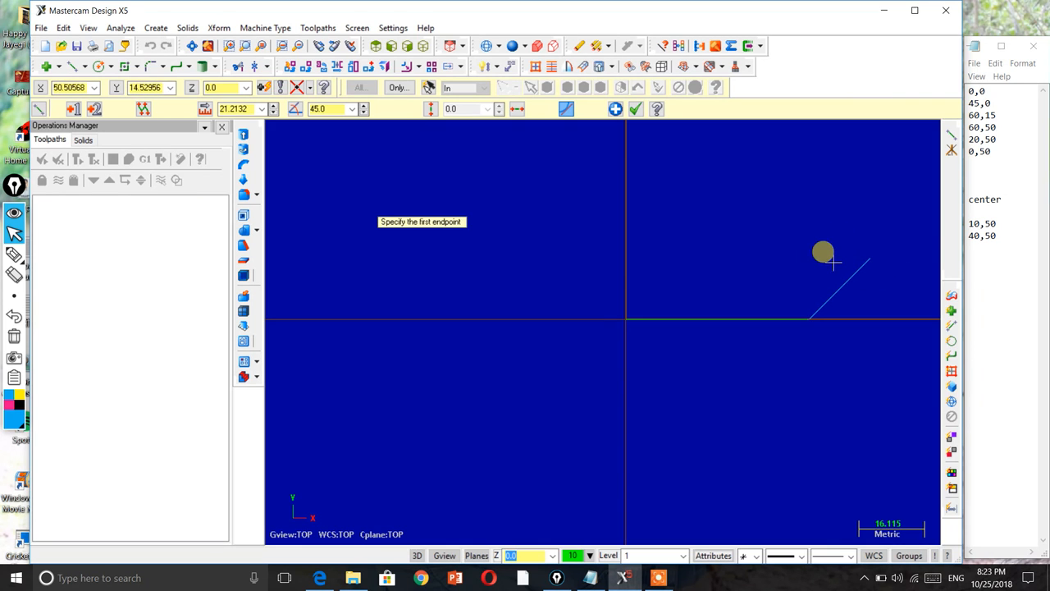
Draw a vertical line from X 60, Y 15 to X 60, Y 50
left_click(78, 87)
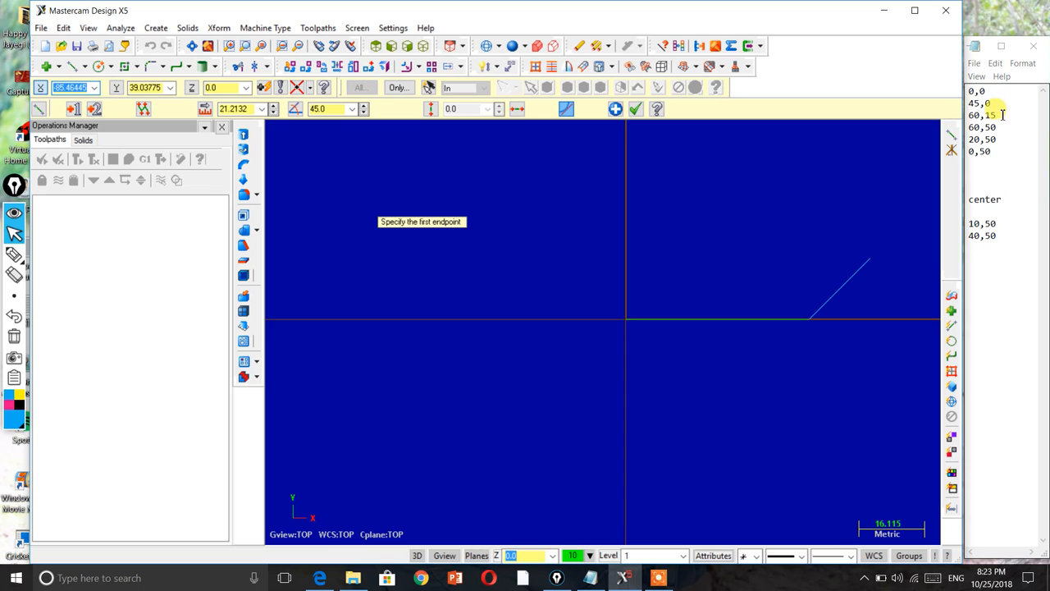
mouse_move(969, 116)
left_mouse_down()
mouse_move(984, 128)
mouse_move(994, 116)
mouse_move(983, 128)
left_mouse_up()
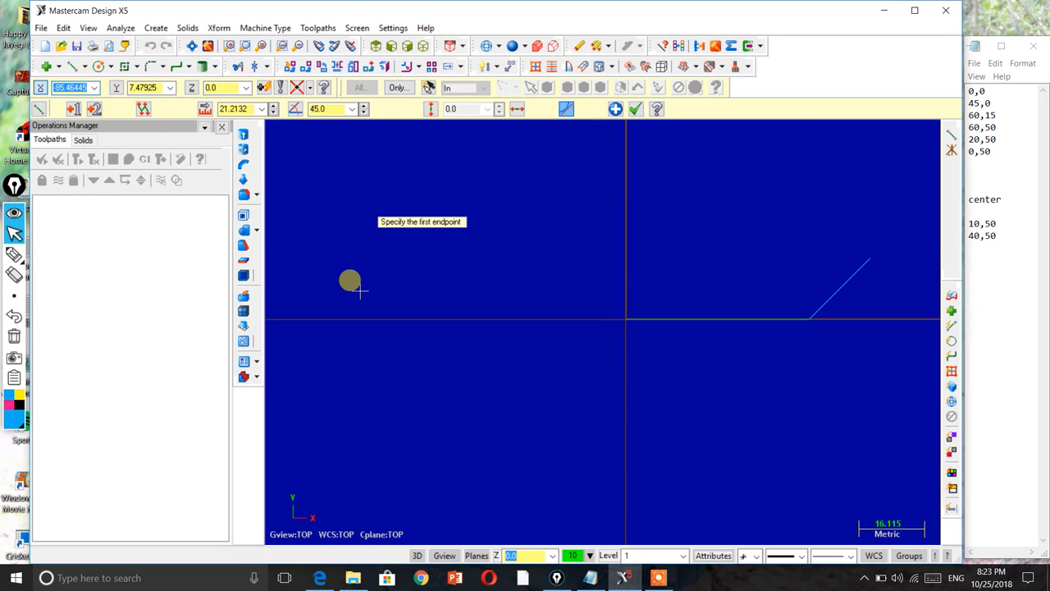
type("60")
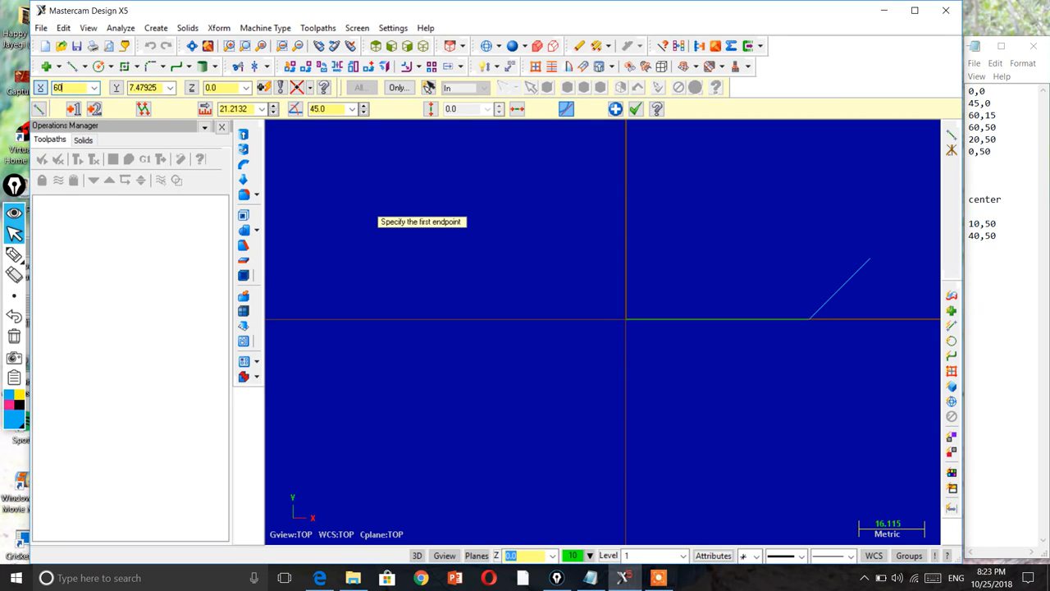
key("Tab")
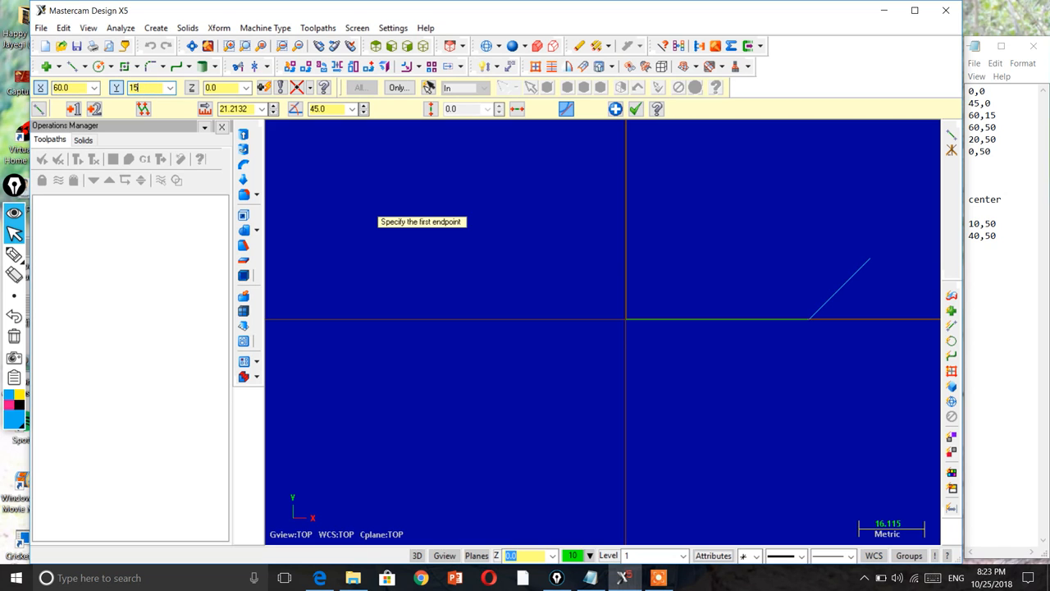
key("Return")
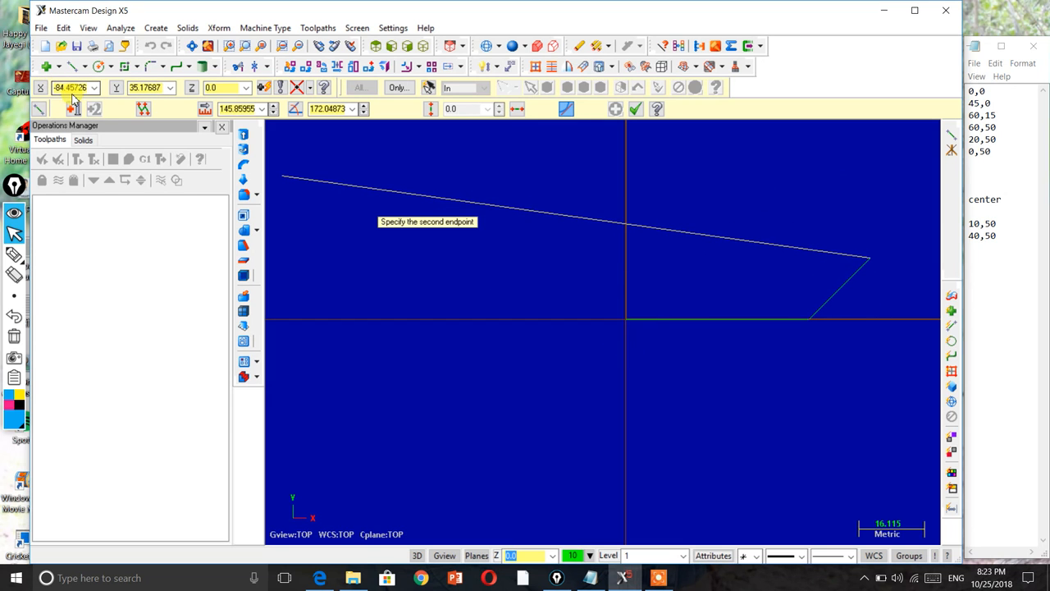
left_click(308, 211)
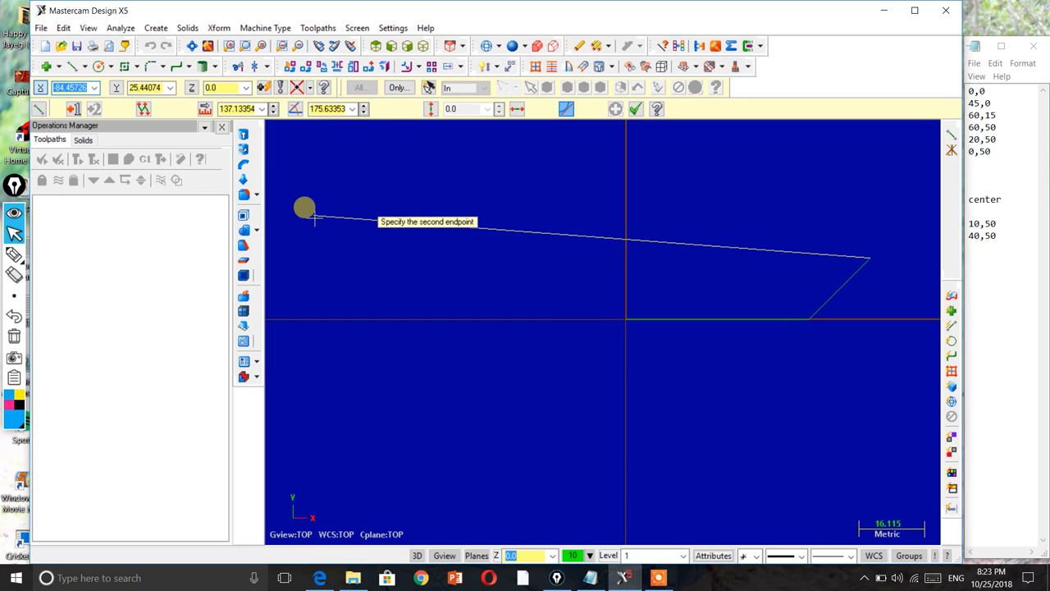
type("60")
key("Tab")
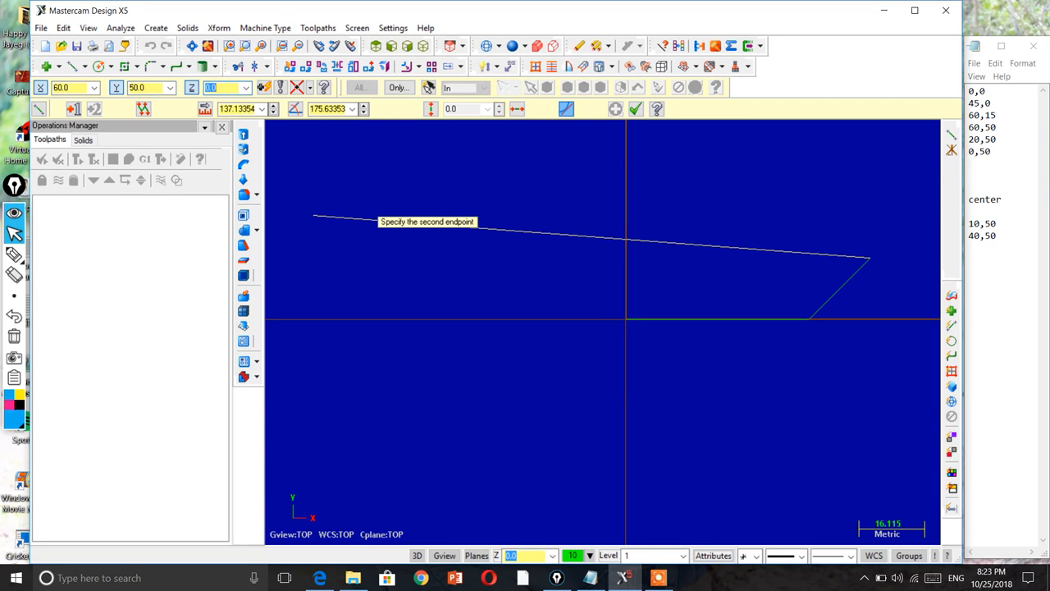
key("Return")
Check the component drawing in 6.Milling.pdf and draw a radius 20 circle centred at X 40, Y 50 through the vertical line's upper endpoint
scroll(739, 336, "down", 2)
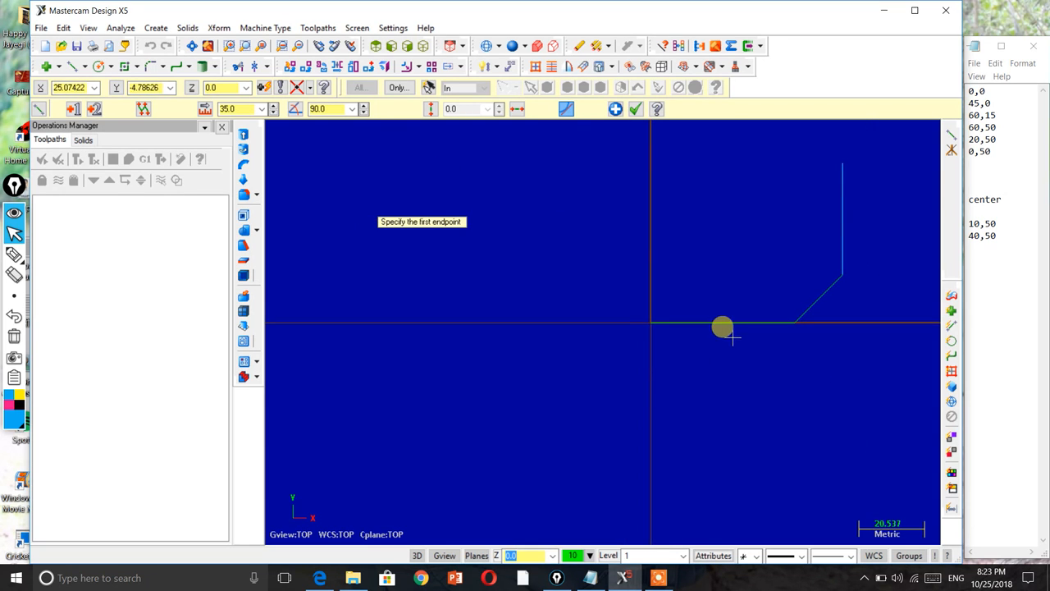
scroll(730, 295, "down", 1)
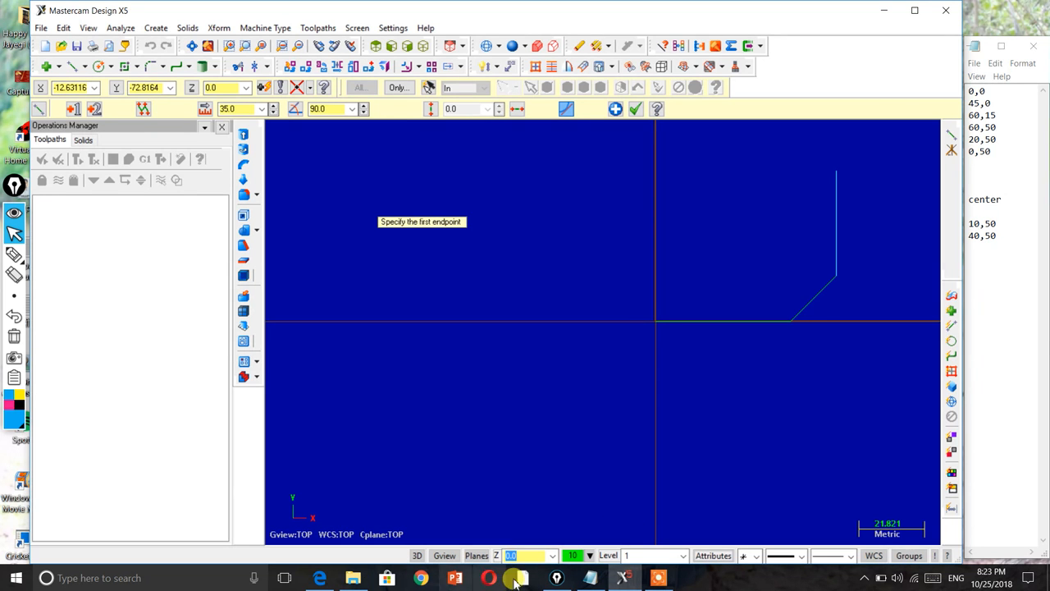
left_click(319, 578)
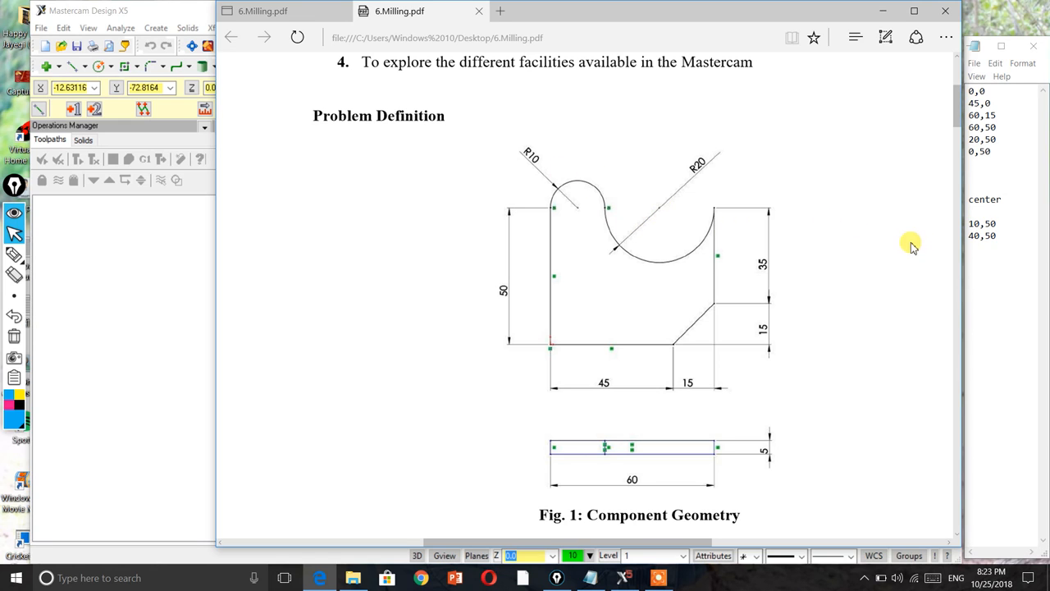
left_click(976, 238)
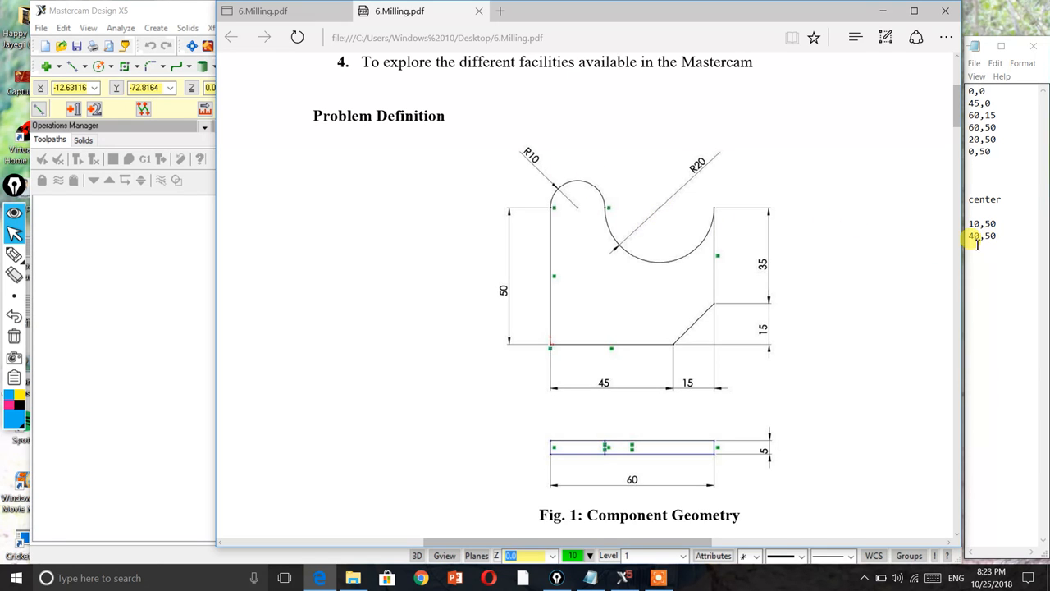
left_click(879, 11)
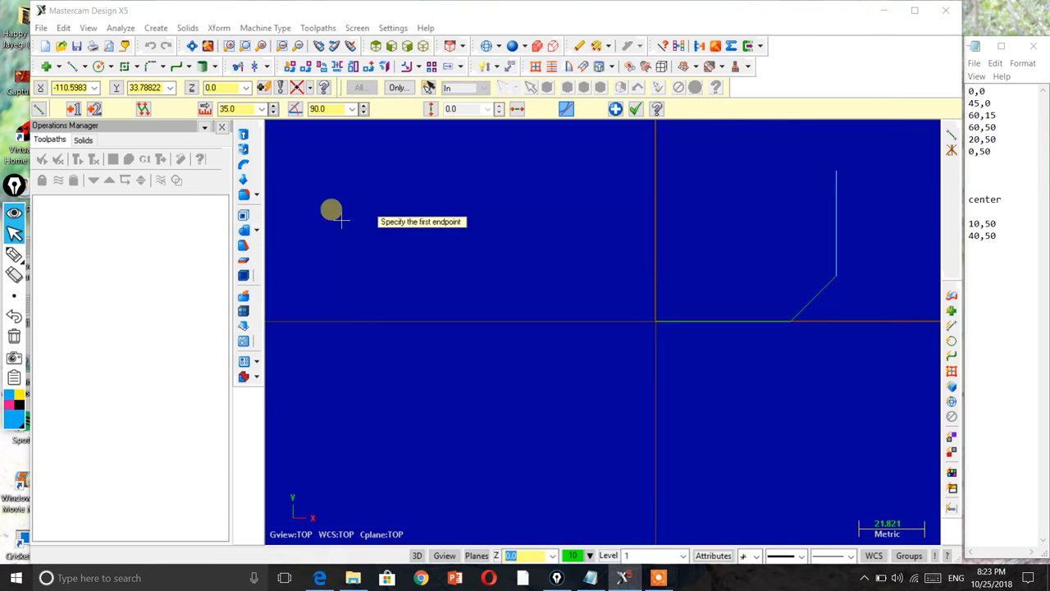
left_click(104, 69)
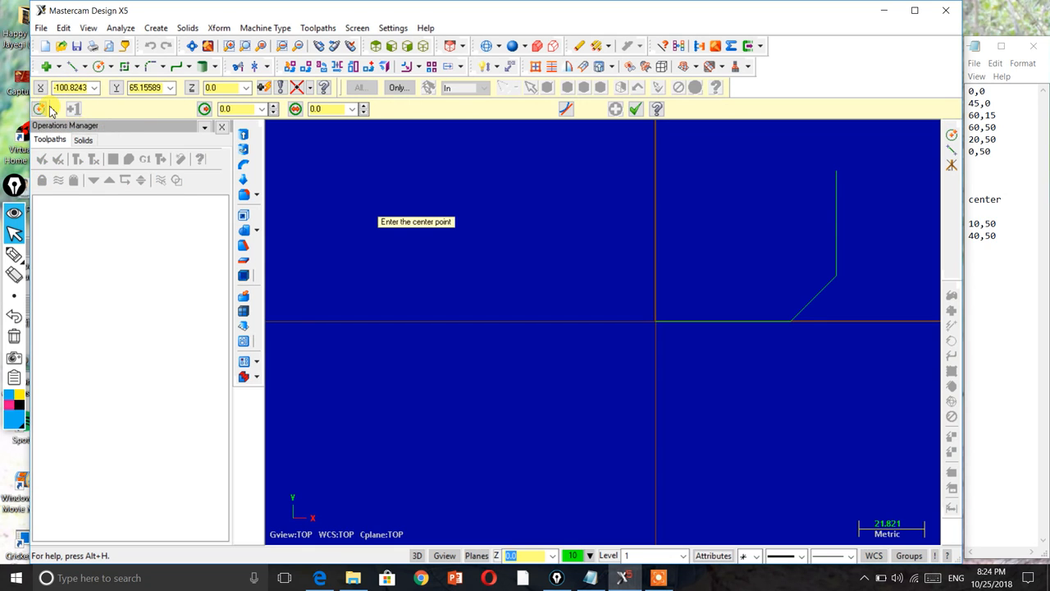
left_click(74, 88)
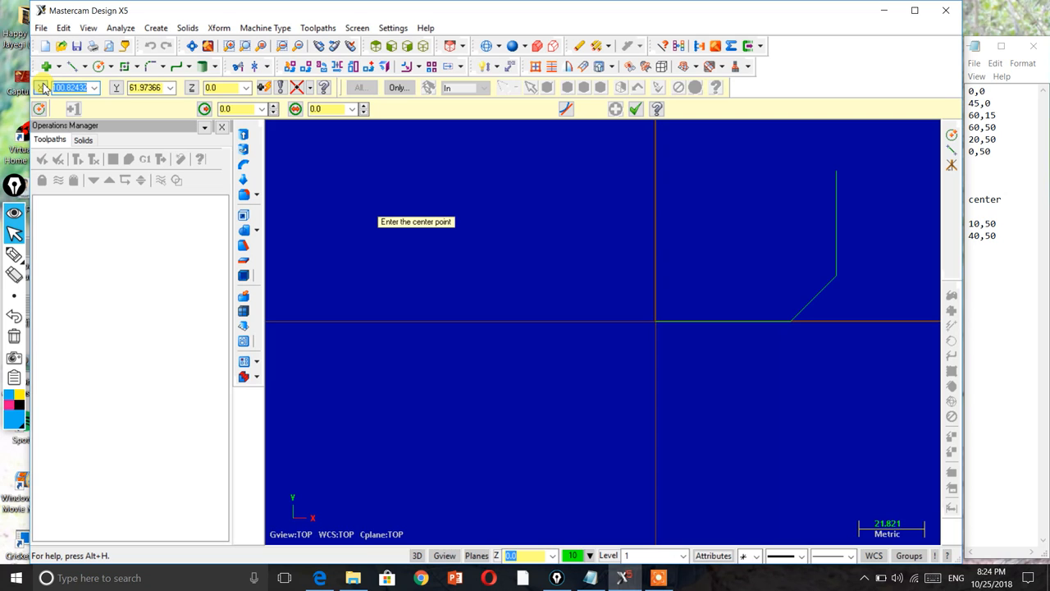
key("Tab")
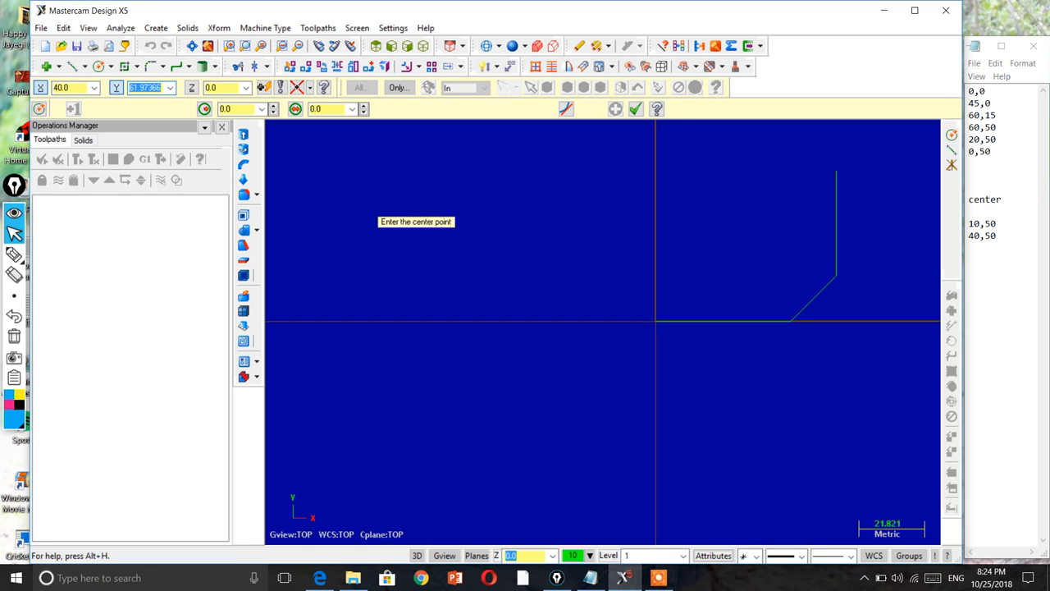
key("Tab")
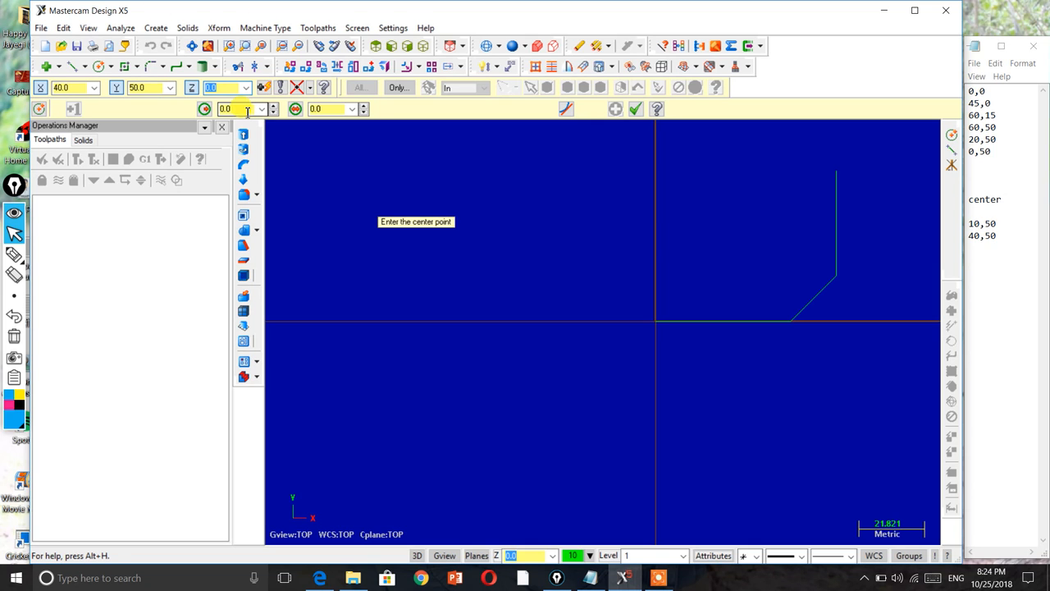
key("Return")
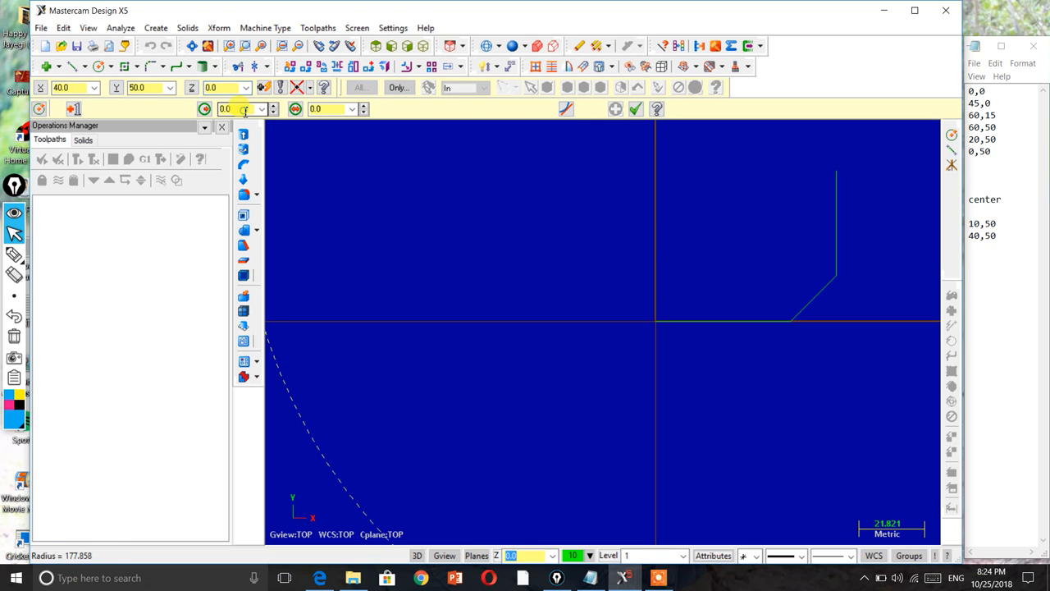
left_click(836, 175)
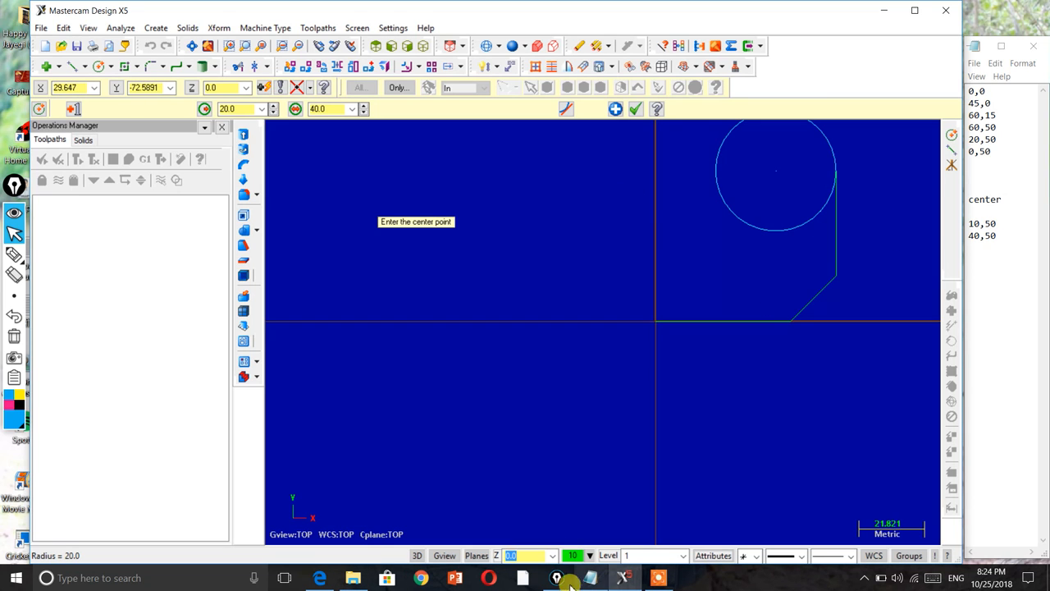
Recheck the drawing in 6.Milling.pdf and draw a radius 10 circle centred at X 10, Y 50 that touches the large circle's left quadrant
left_click(319, 578)
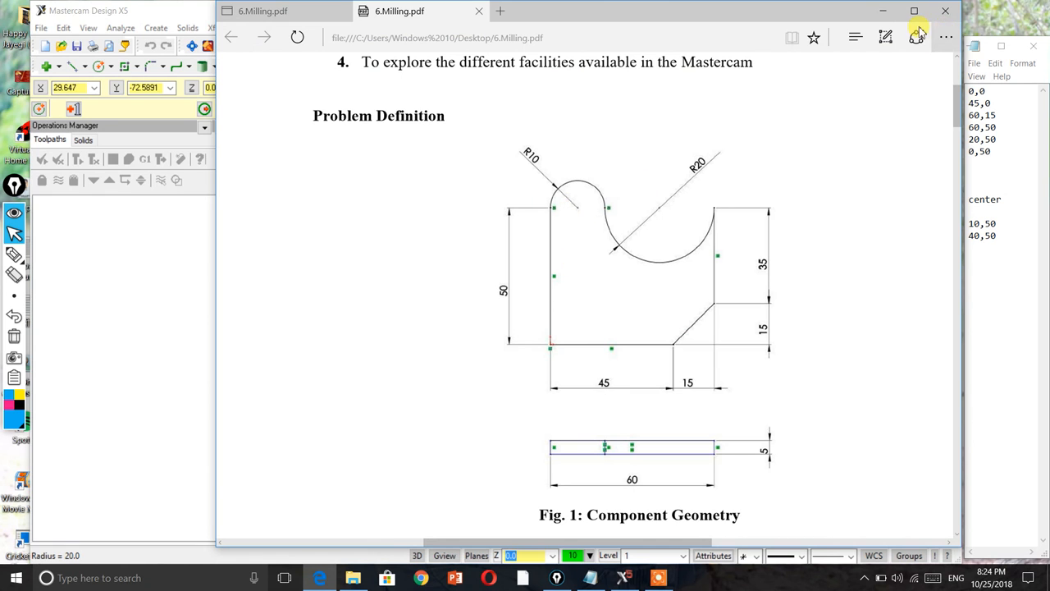
left_click(883, 11)
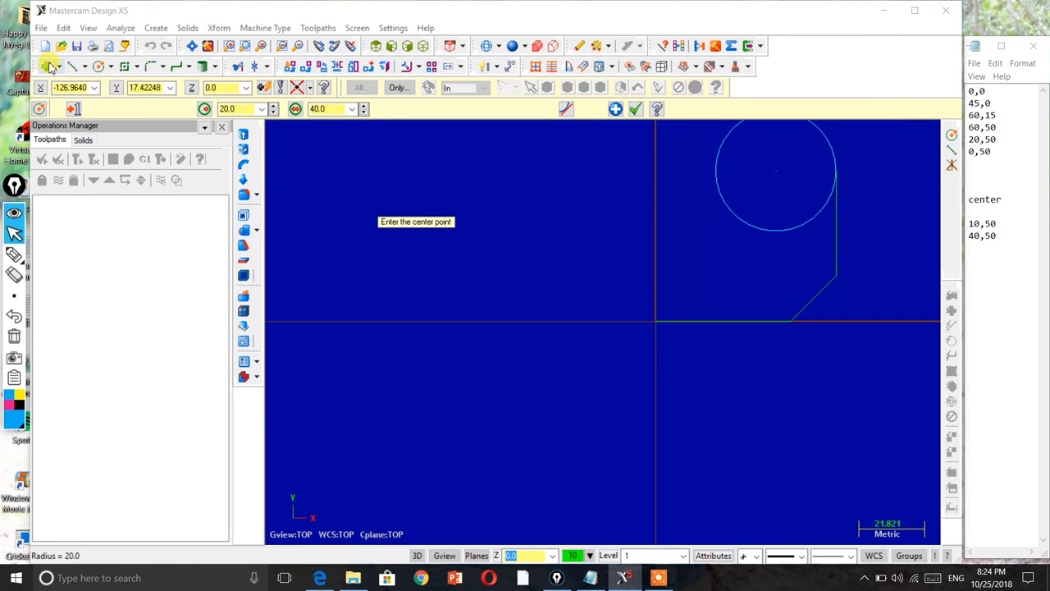
left_click(99, 69)
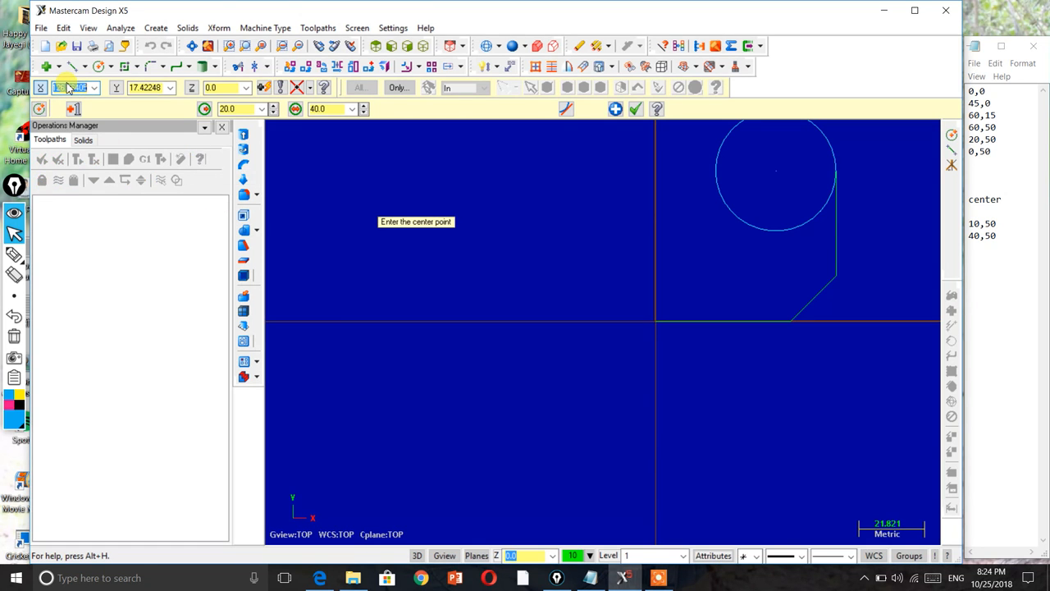
type("10")
key("Tab")
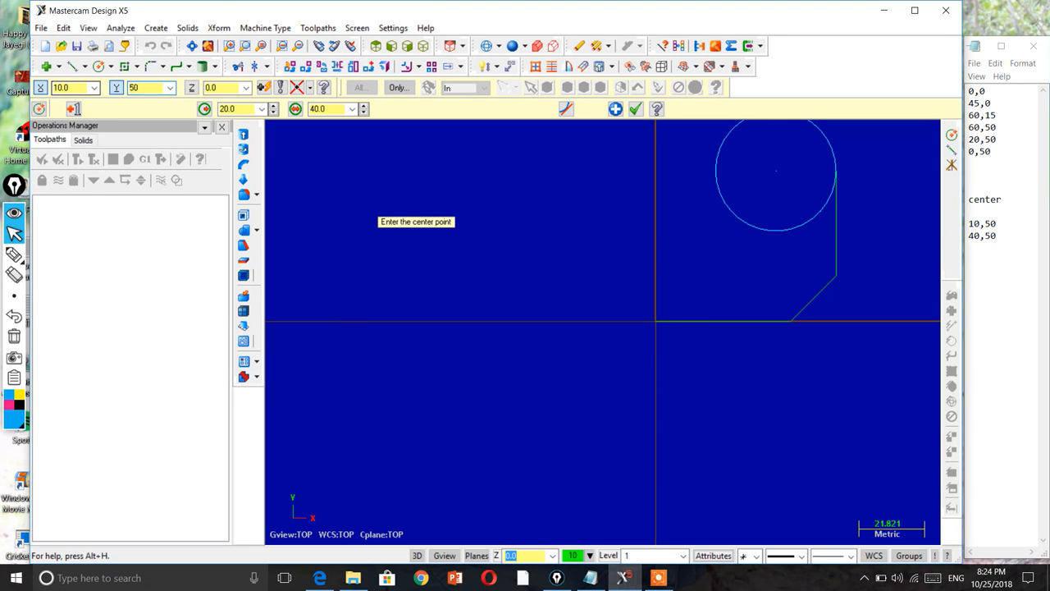
key("Return")
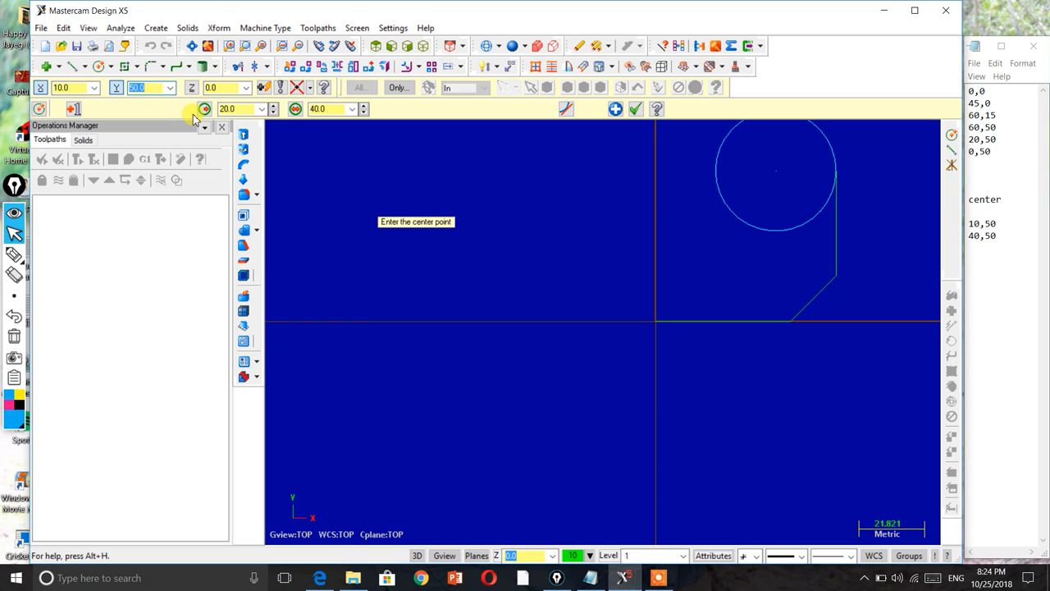
left_click(203, 110)
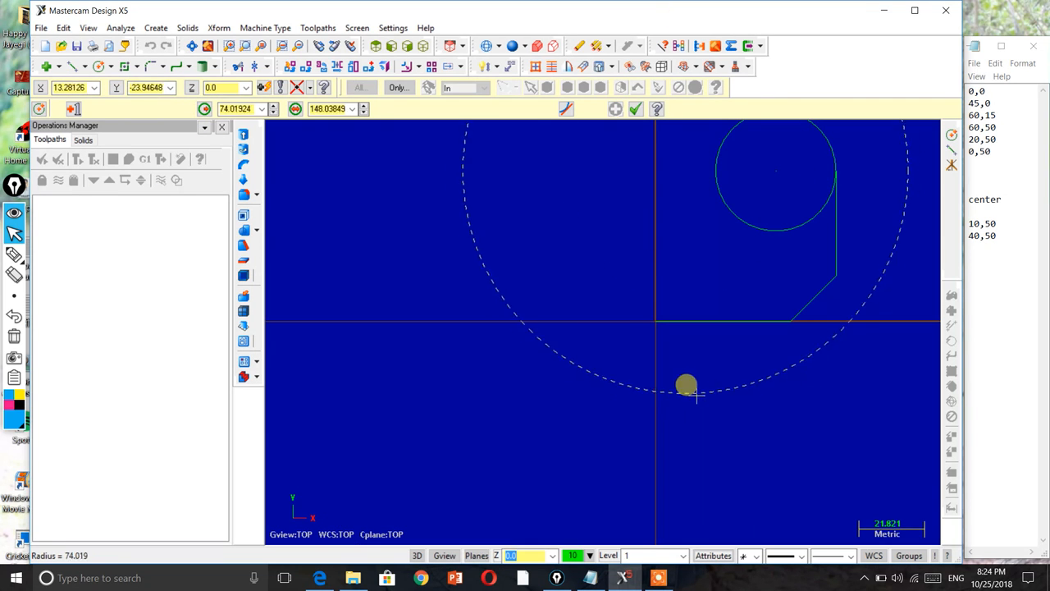
left_click(716, 171)
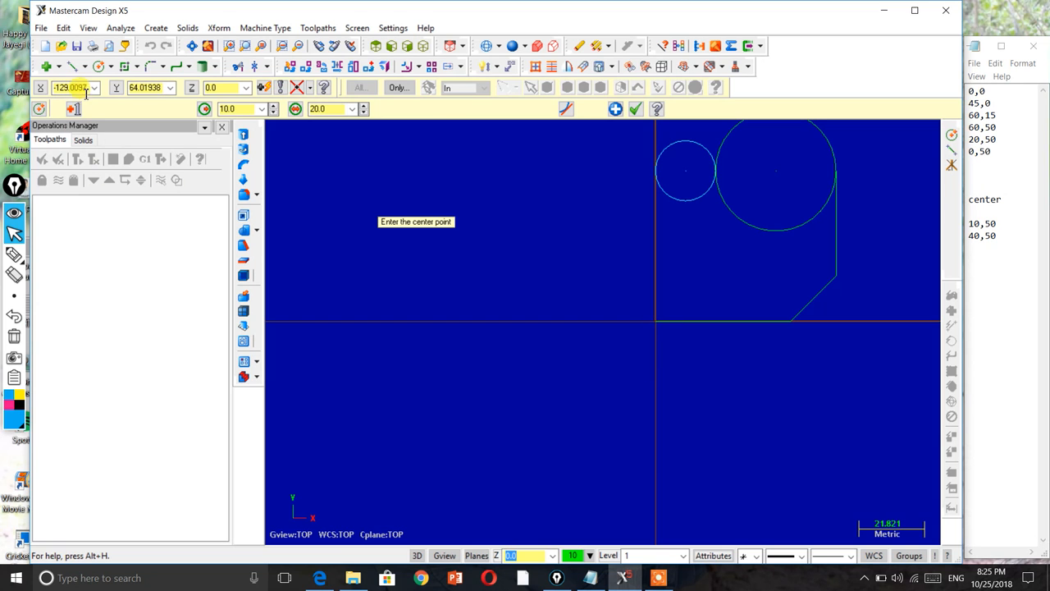
Draw a vertical line from X 0, Y 50 down to the origin to close the profile's left side
left_click(74, 66)
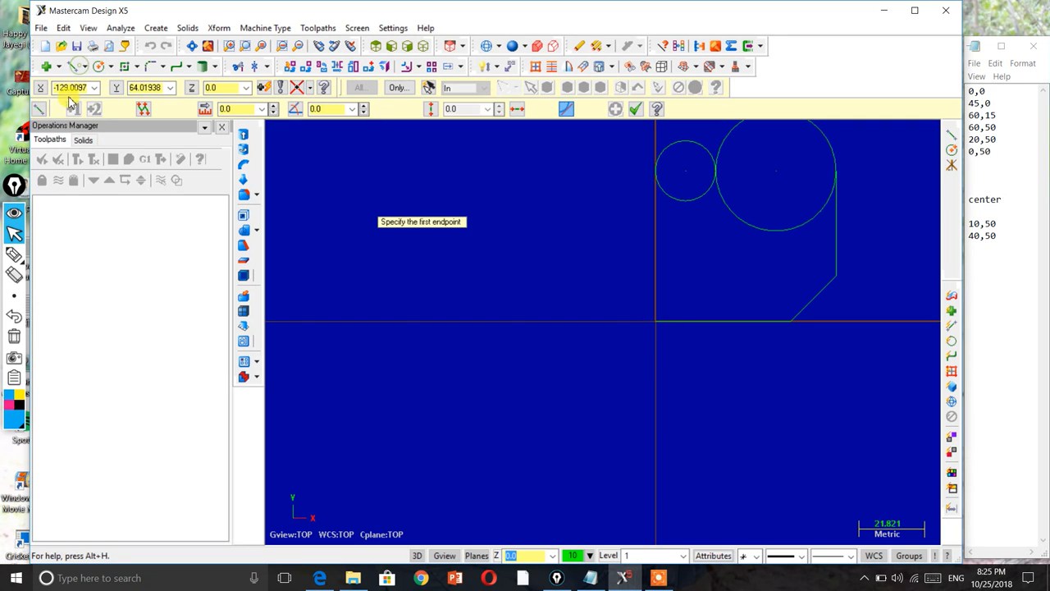
left_click(72, 87)
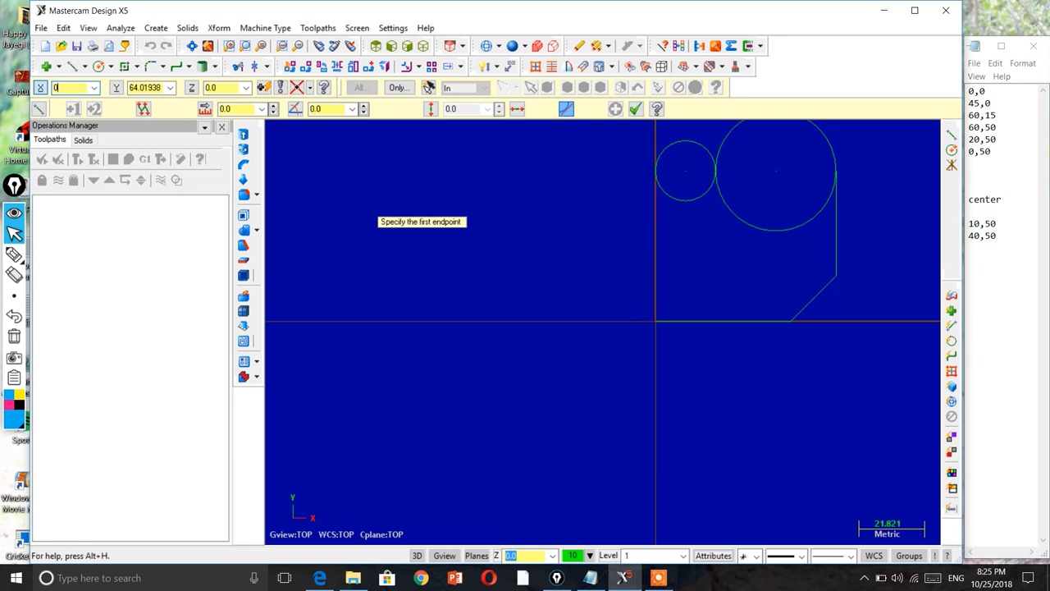
type("0")
key("Tab")
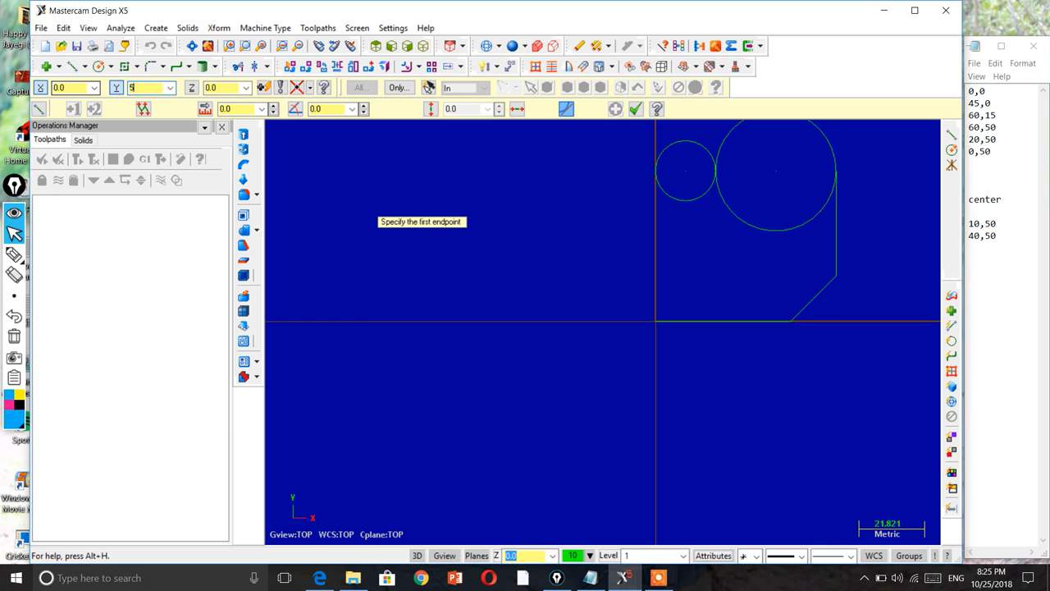
key("Return")
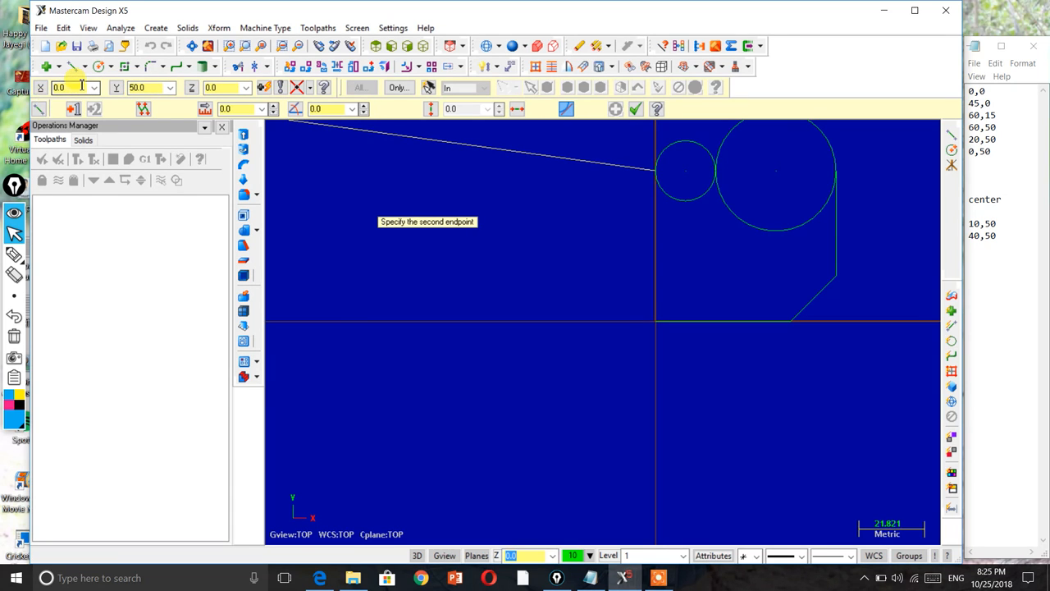
left_click(82, 87)
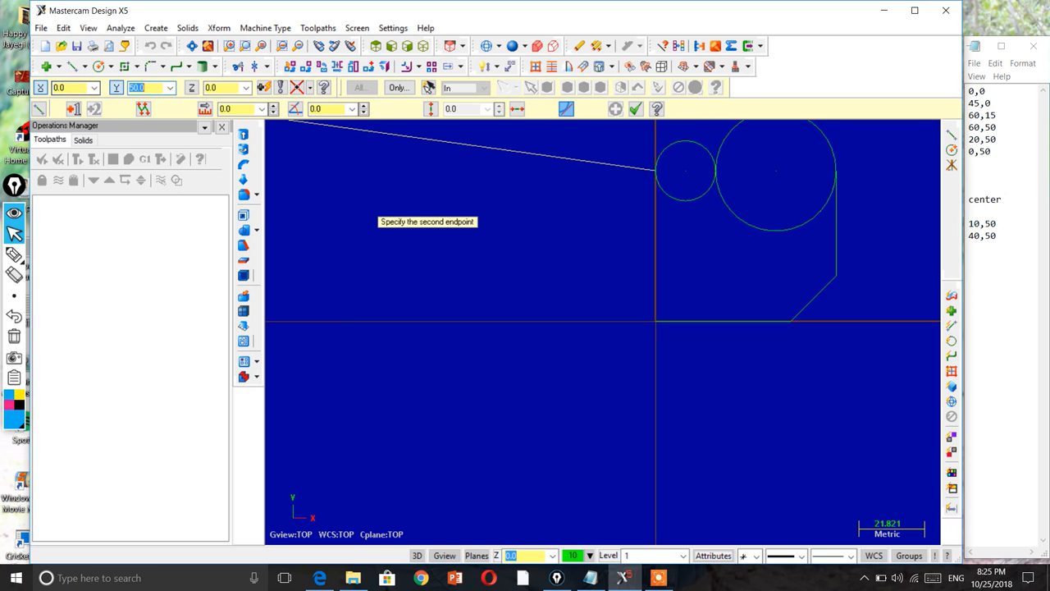
key("Return")
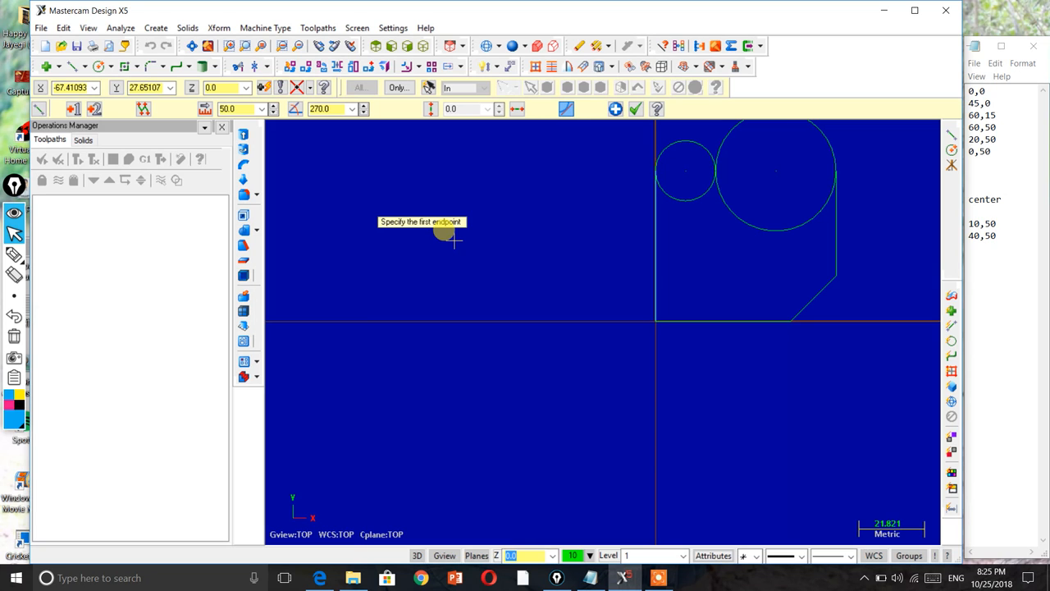
key("Escape")
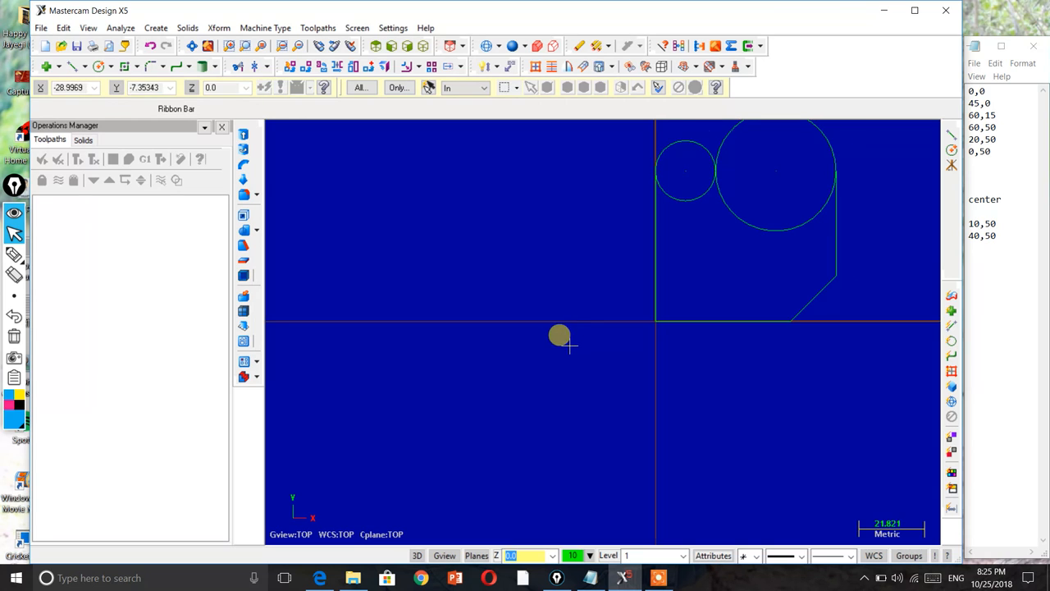
Divide/delete the small circle's lower half and the large circle's upper half, and compare the profile with the drawing in 6.Milling.pdf
scroll(569, 345, "down", 2)
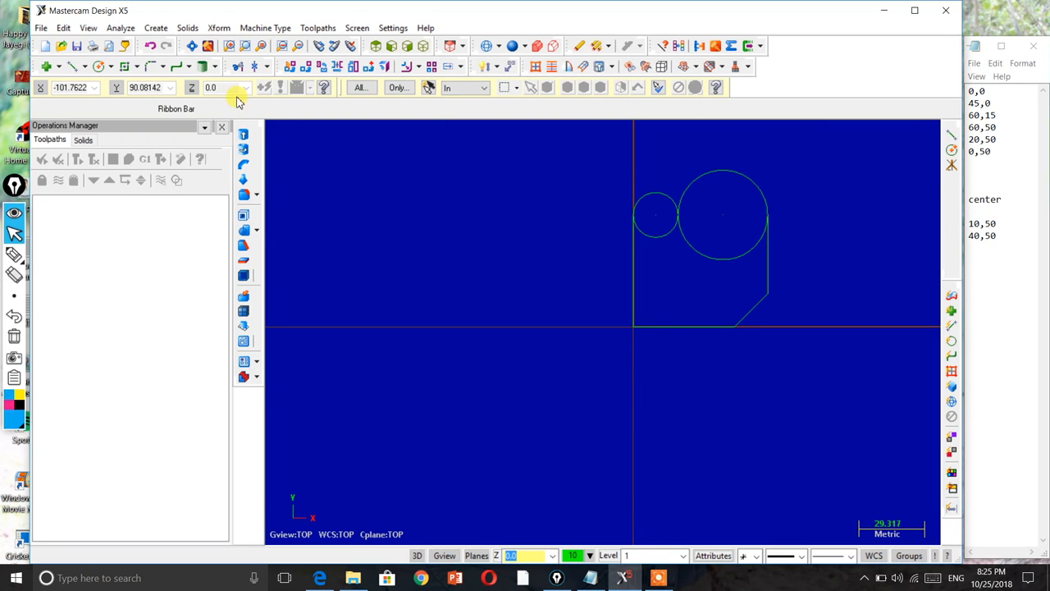
left_click(237, 68)
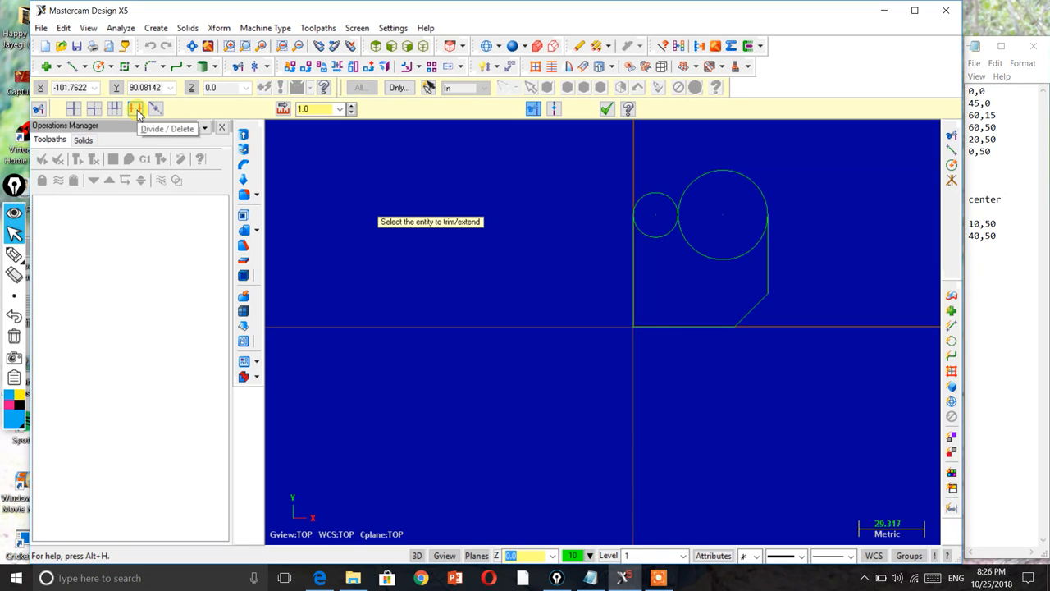
left_click(136, 110)
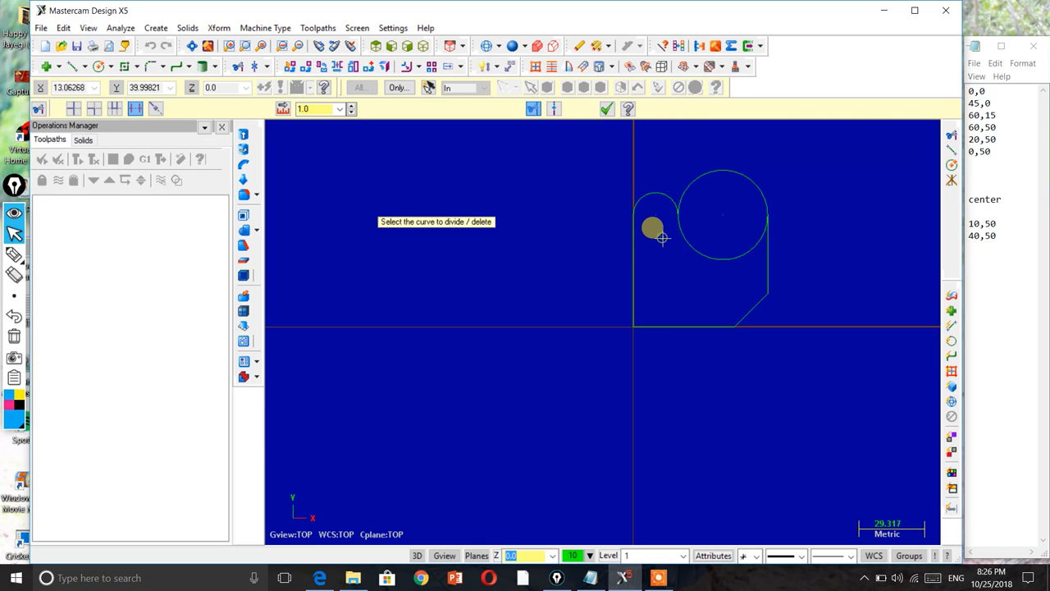
left_click(656, 230)
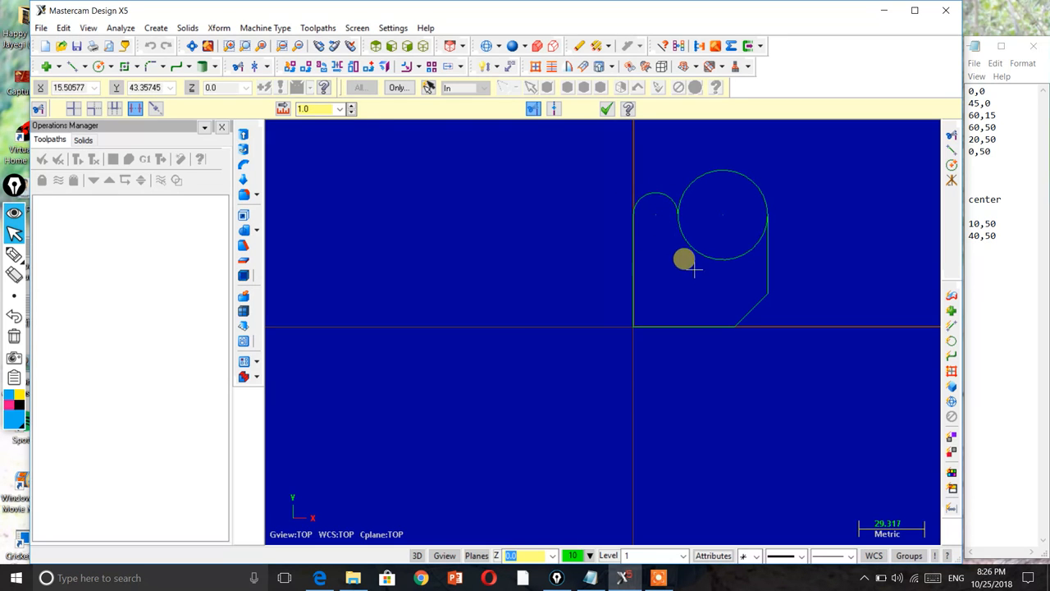
left_click(735, 172)
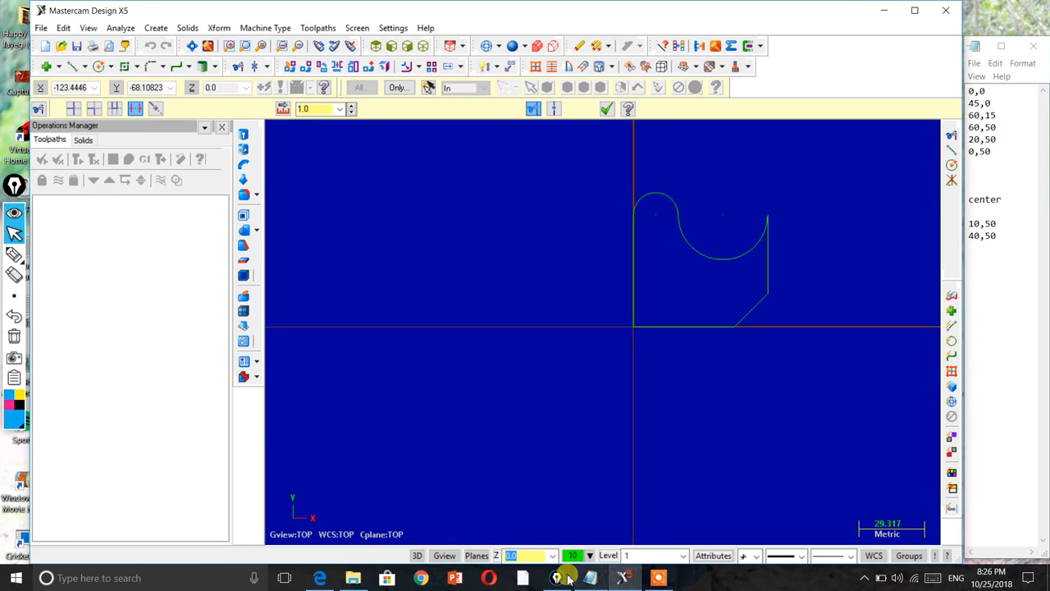
left_click(325, 578)
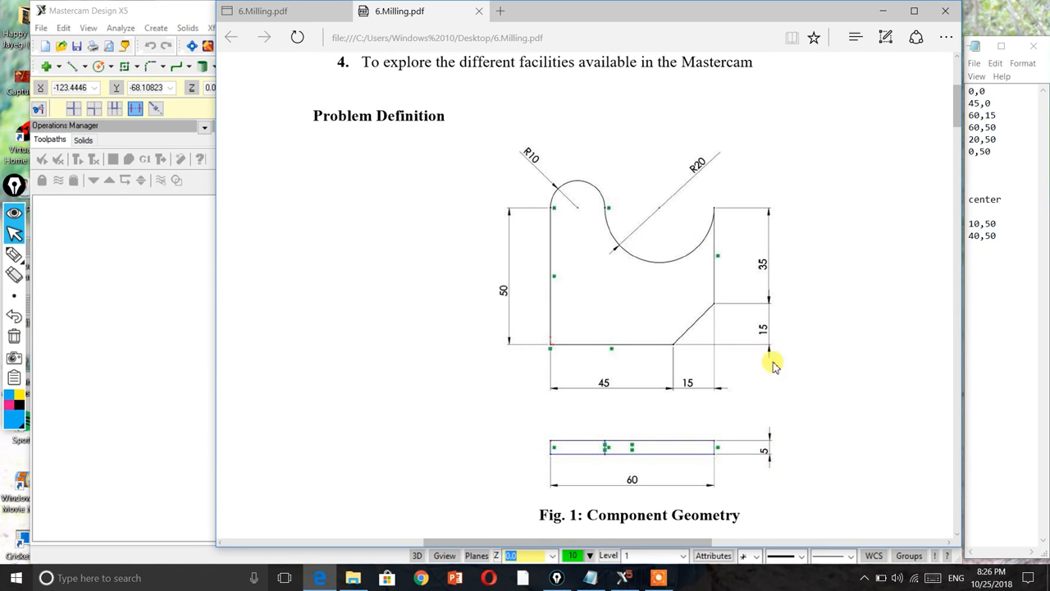
left_click(884, 15)
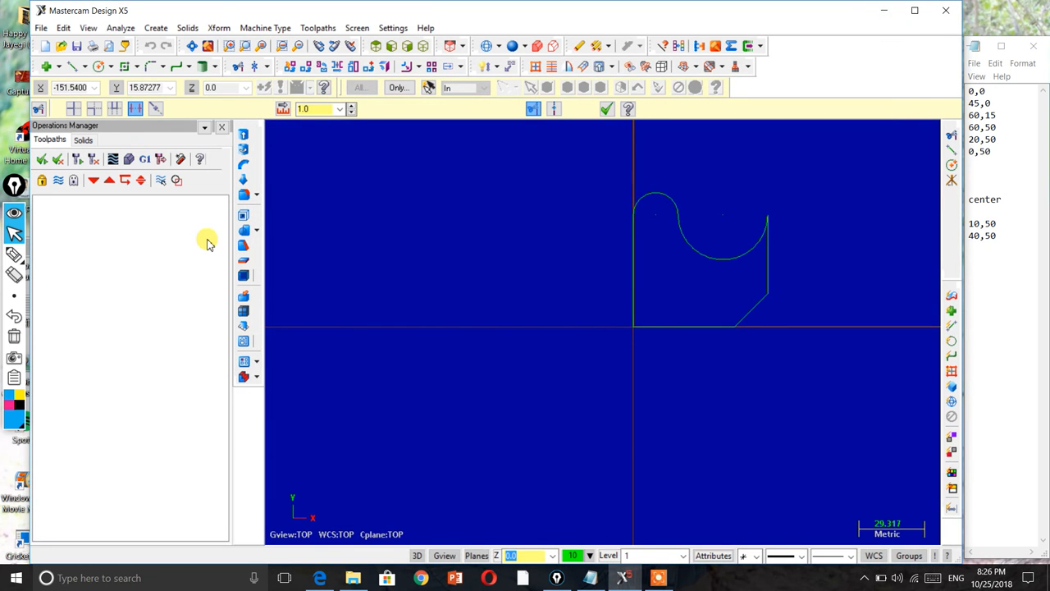
key("Escape")
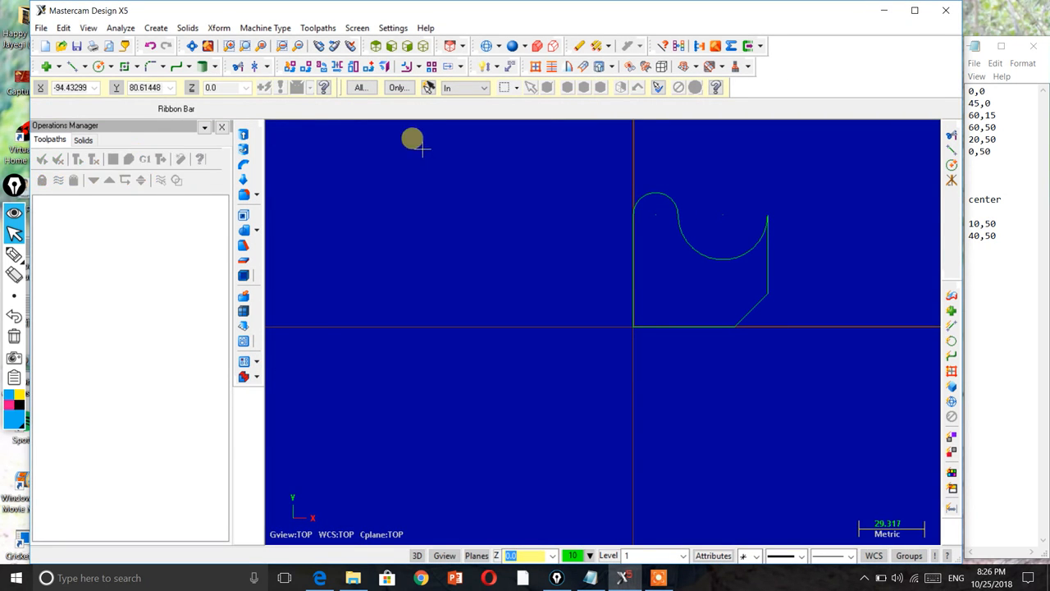
Extrude the whole profile chain as a new solid body by a distance of 5 in the reversed direction, using the isometric view
left_click(244, 137)
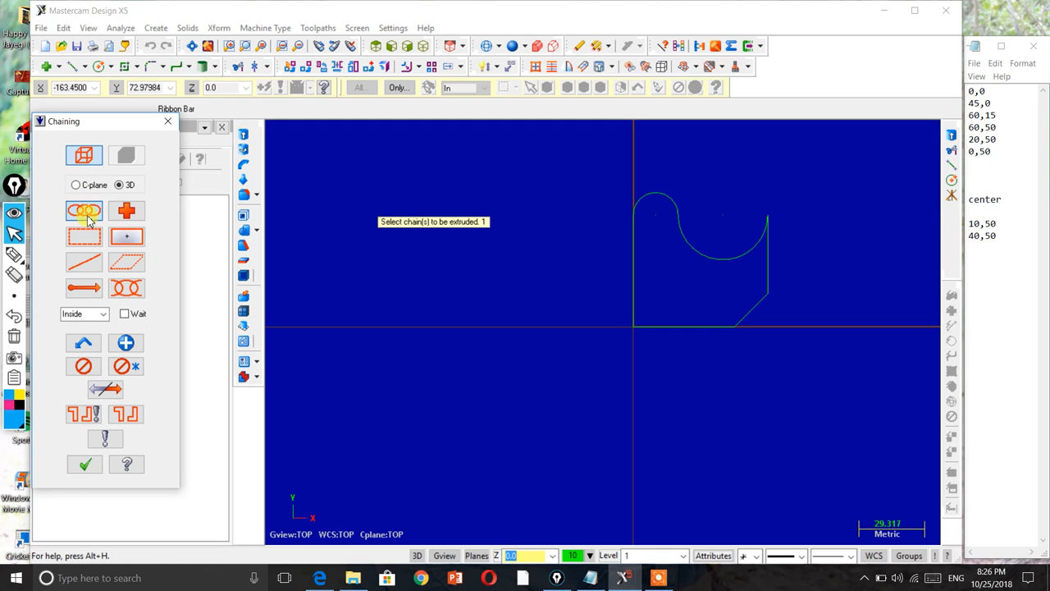
left_click(654, 329)
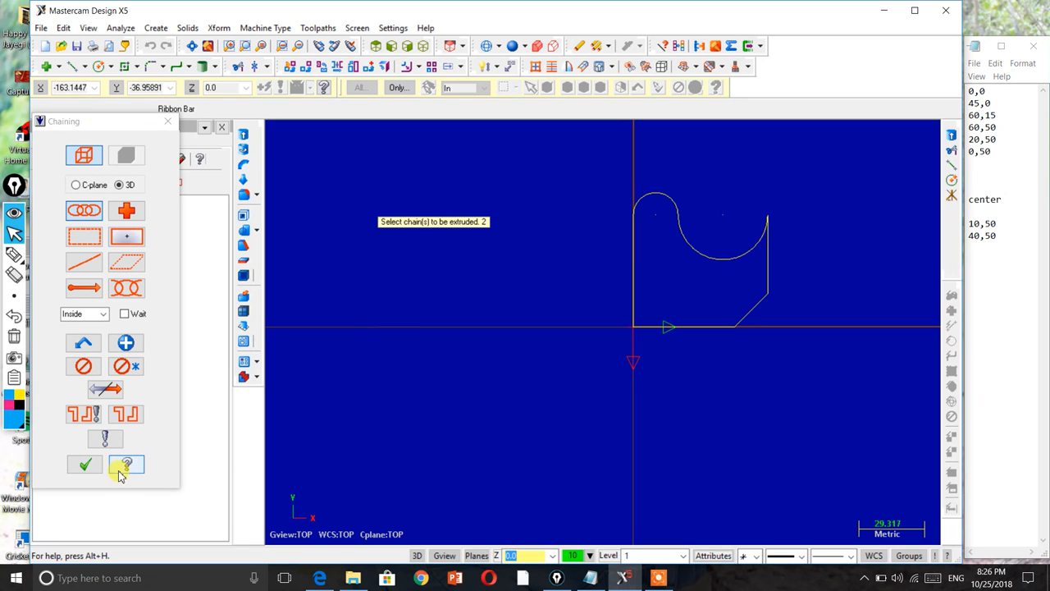
left_click(87, 465)
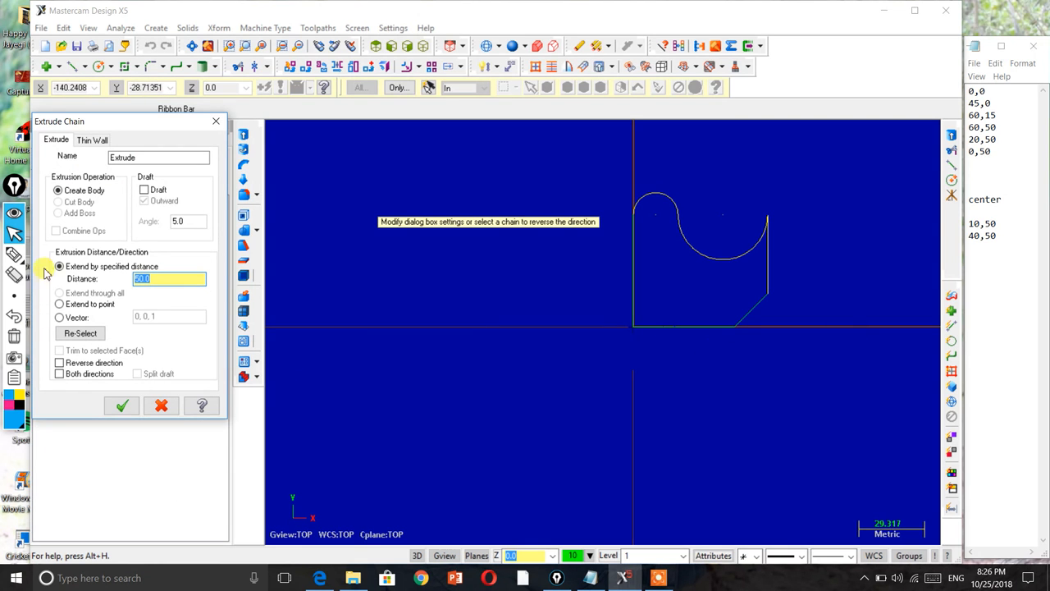
mouse_move(727, 369)
middle_mouse_down()
mouse_move(746, 234)
mouse_move(751, 297)
mouse_move(737, 370)
mouse_move(707, 337)
mouse_move(705, 284)
mouse_move(728, 296)
mouse_move(736, 266)
mouse_move(704, 283)
mouse_move(766, 290)
mouse_move(761, 304)
middle_mouse_up()
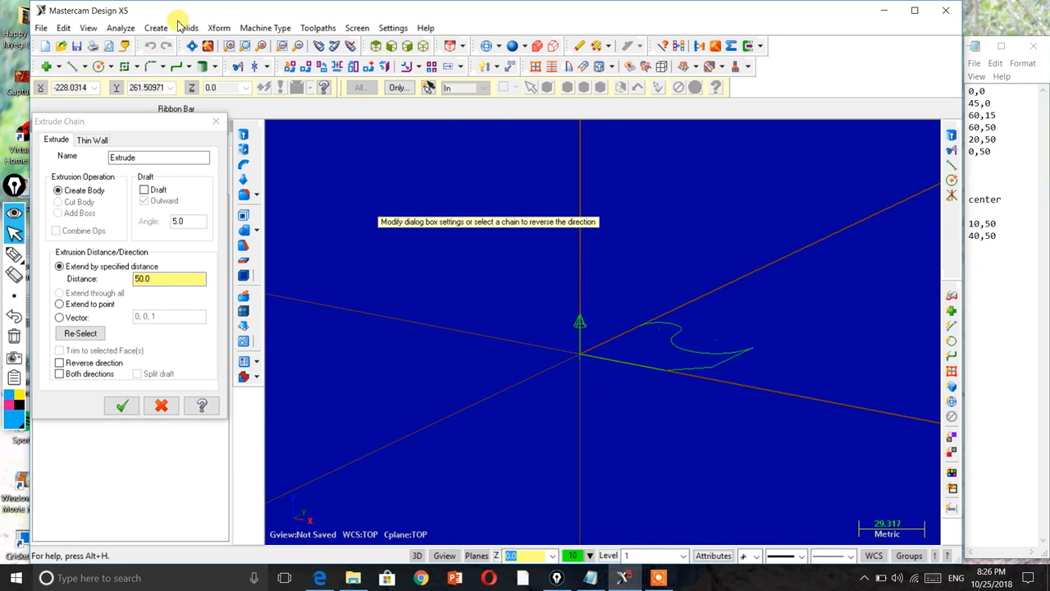
left_click(420, 48)
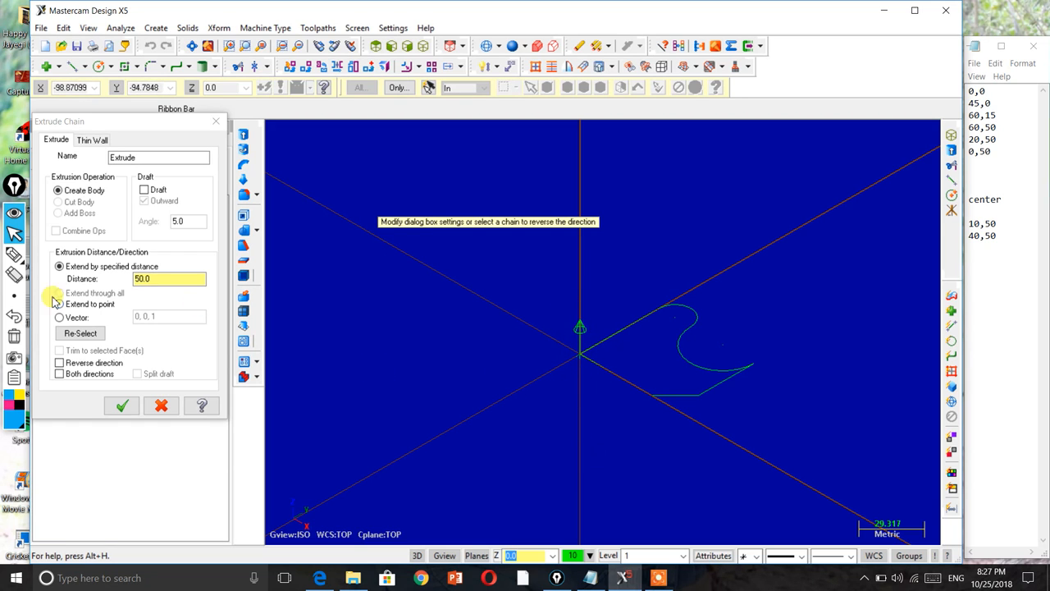
left_click(60, 362)
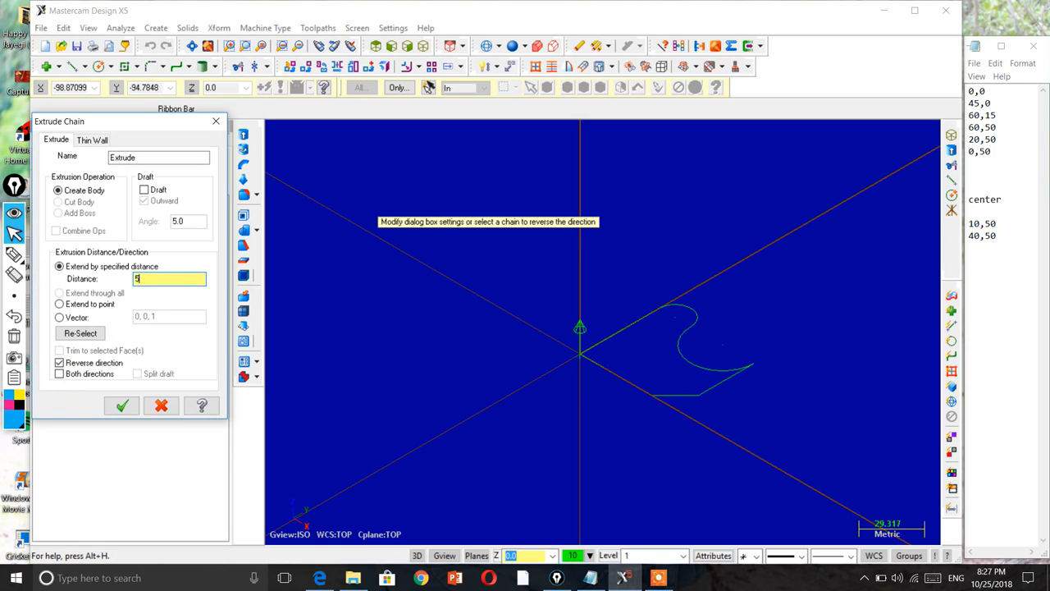
left_click(123, 405)
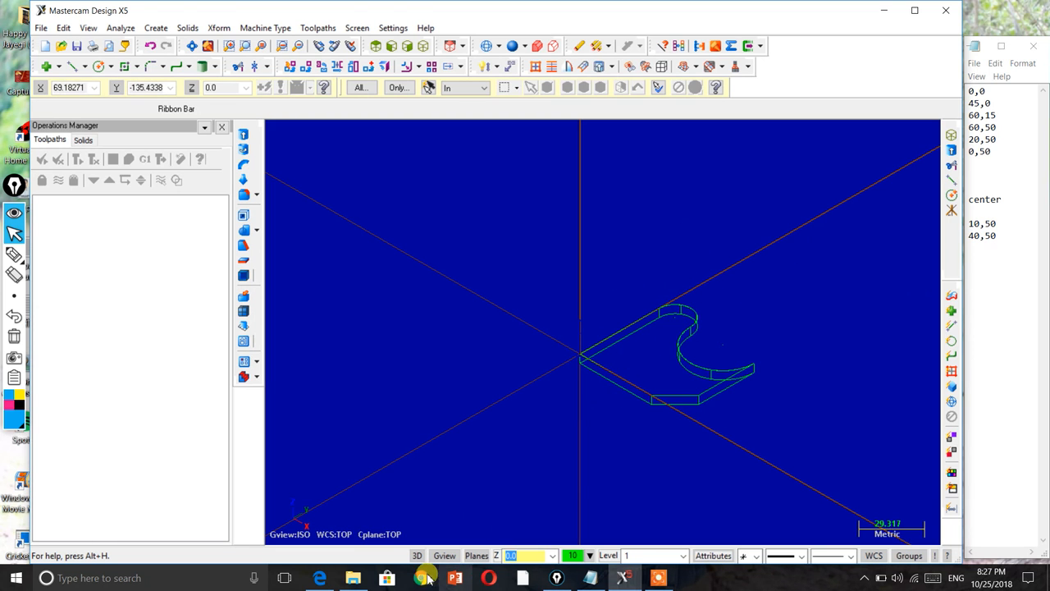
Compare the extruded solid with the component geometry in 6.Milling.pdf
left_click(324, 578)
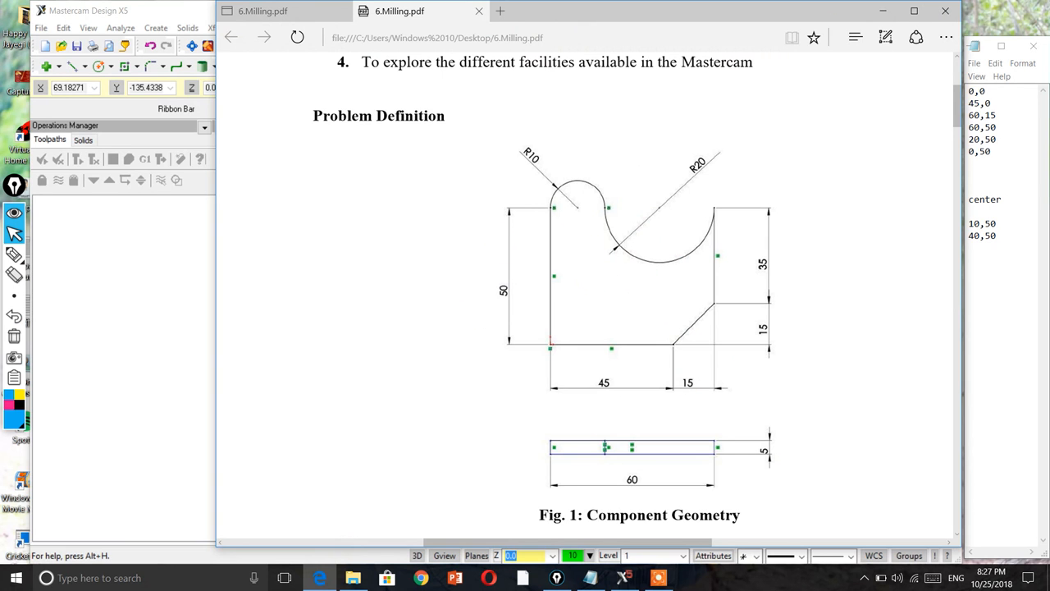
left_click(884, 12)
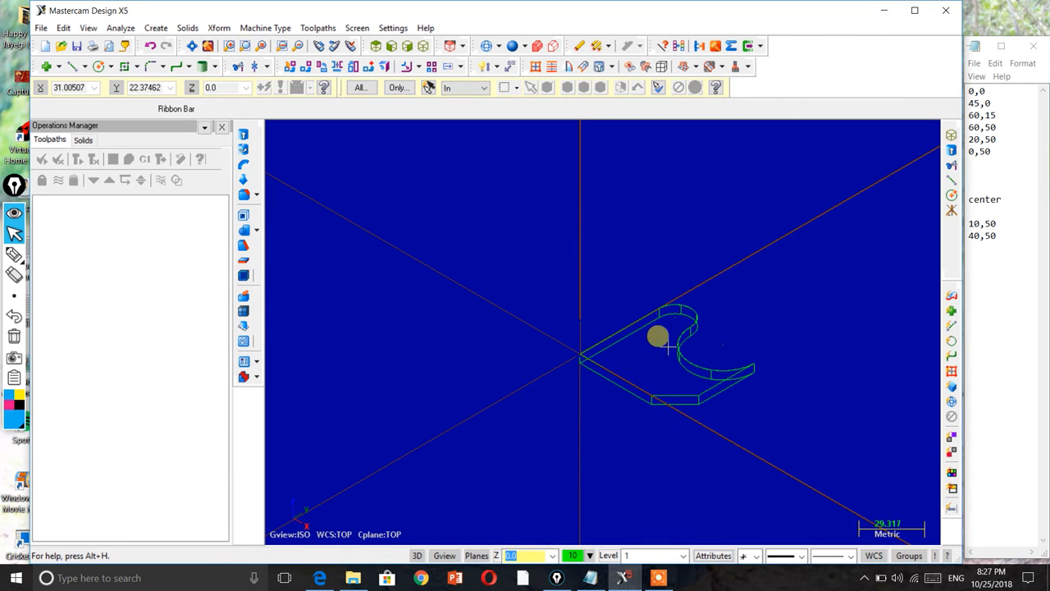
left_click(913, 11)
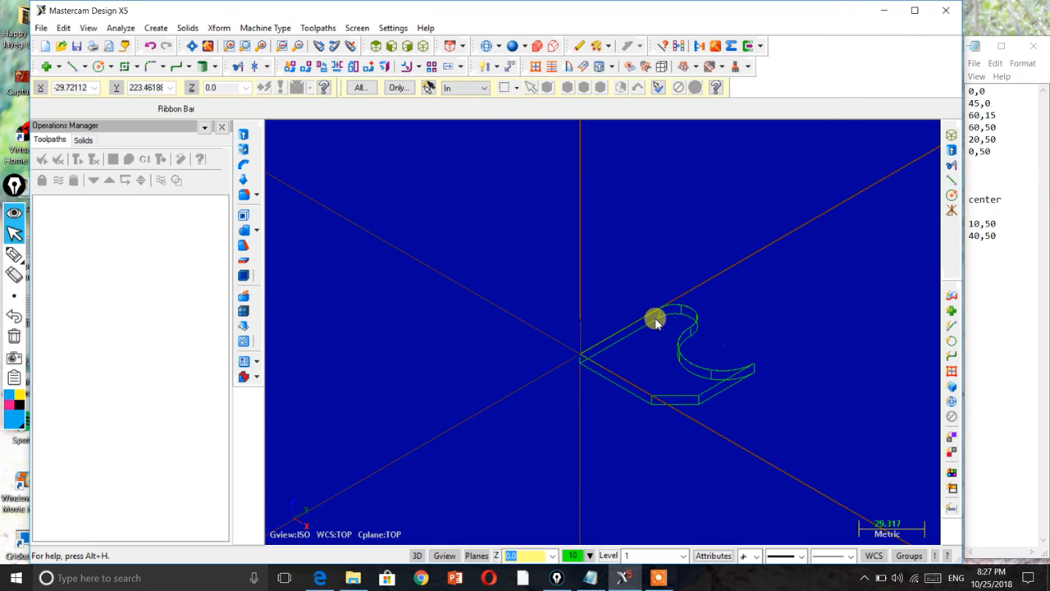
left_click(466, 366)
left_click(657, 396)
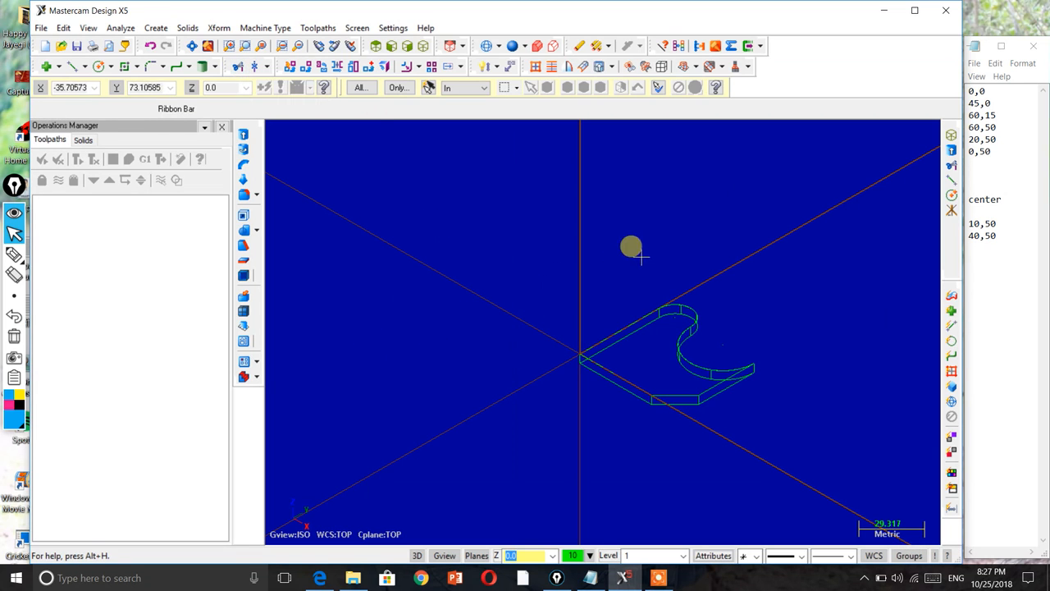
left_click(587, 371)
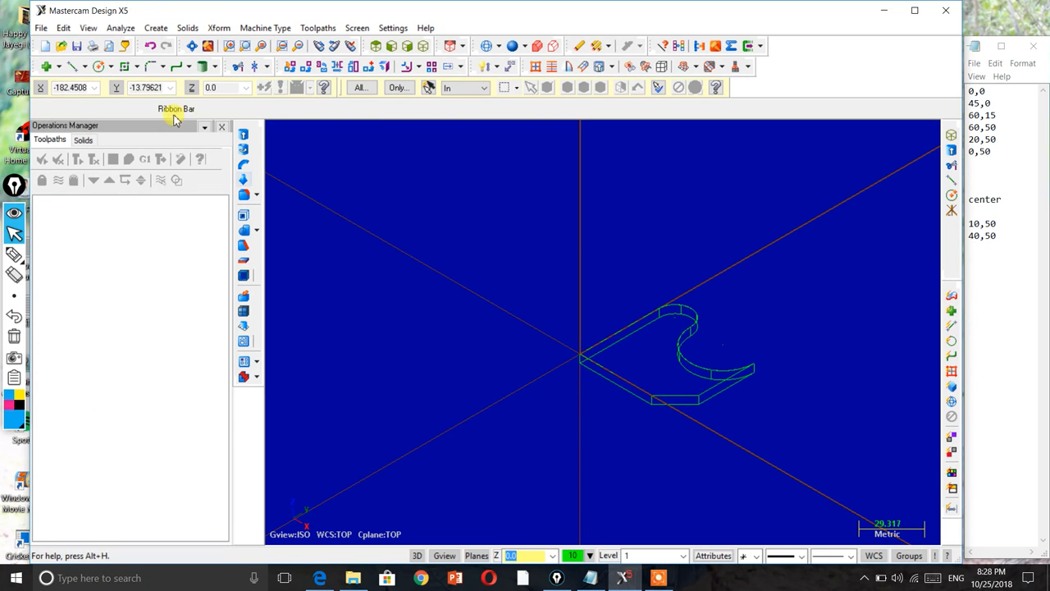
Set the machine type to the default mill
left_click(265, 28)
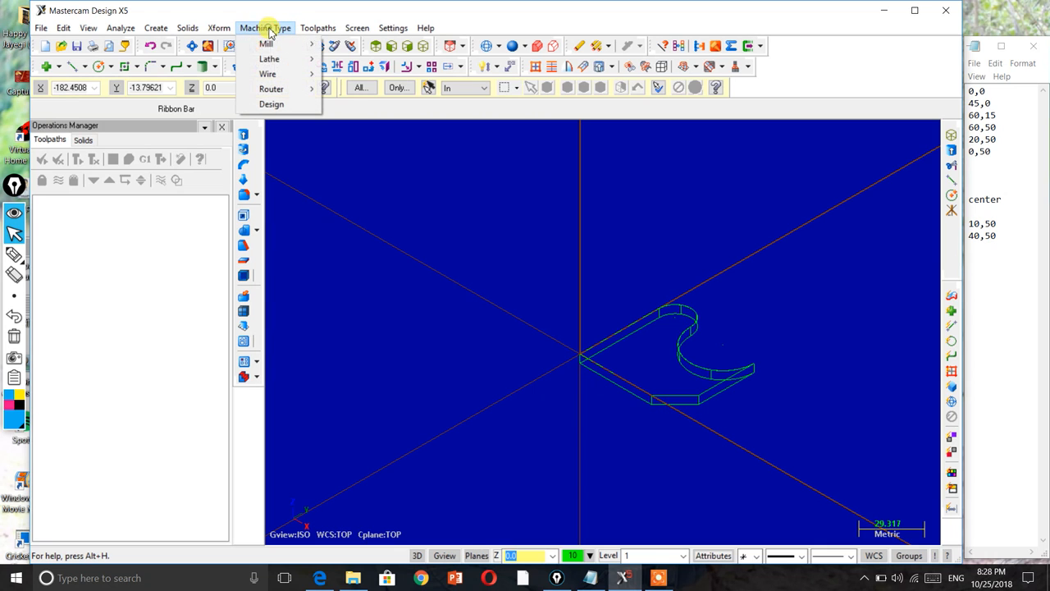
mouse_move(272, 49)
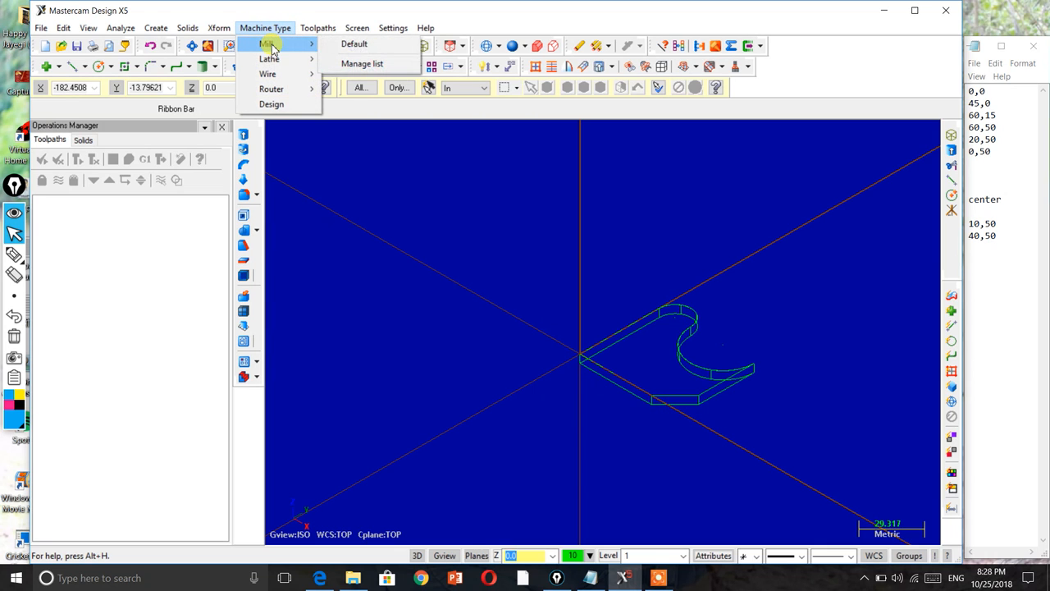
left_click(348, 44)
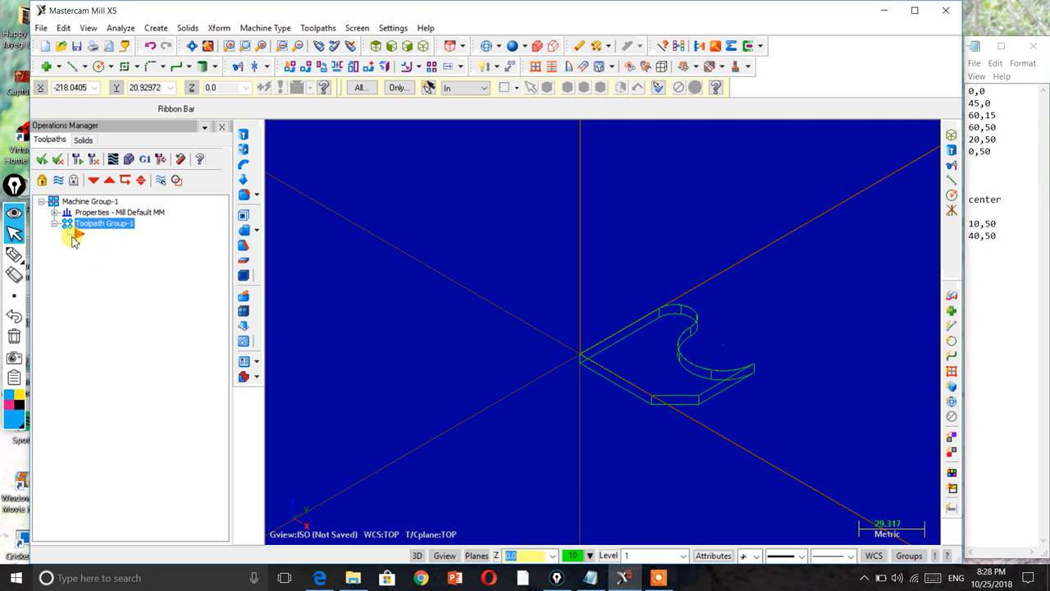
Set up rectangular stock from all solids, set its Z size to 7 and enlarge its X and Y sizes beyond the part
left_click(55, 213)
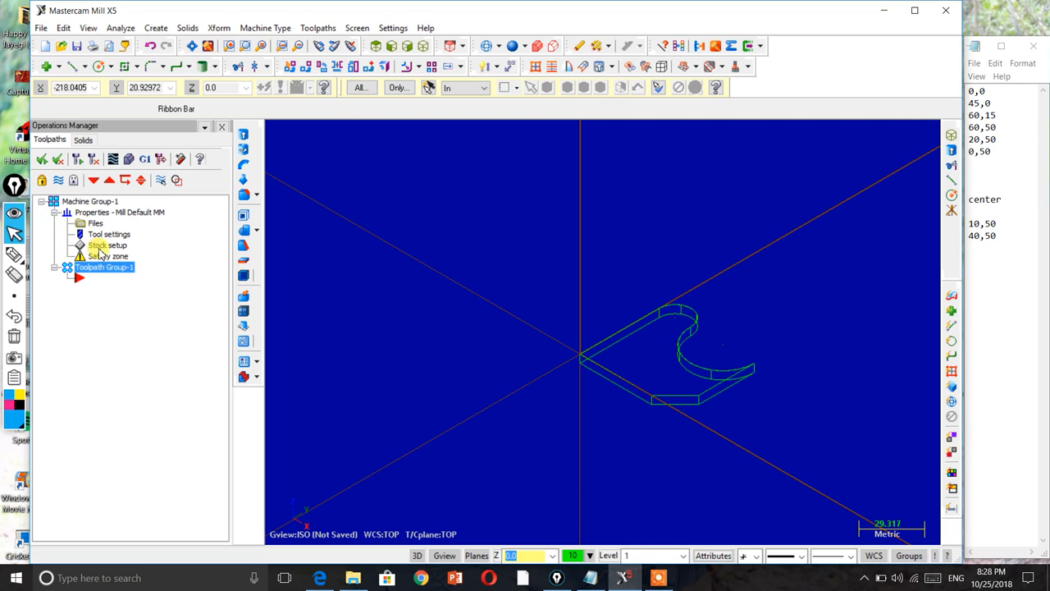
left_click(108, 245)
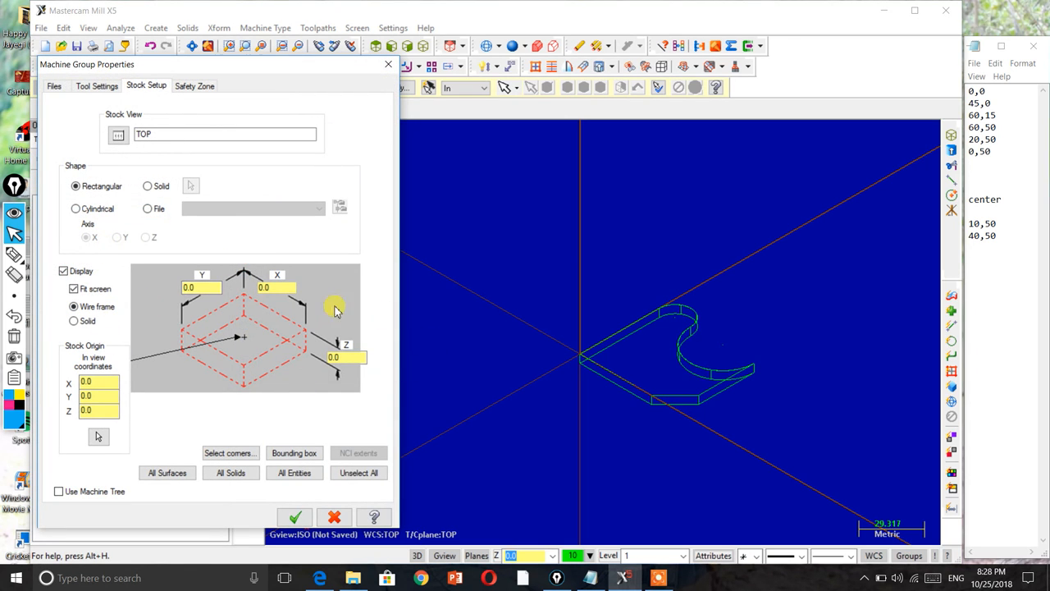
left_click(217, 475)
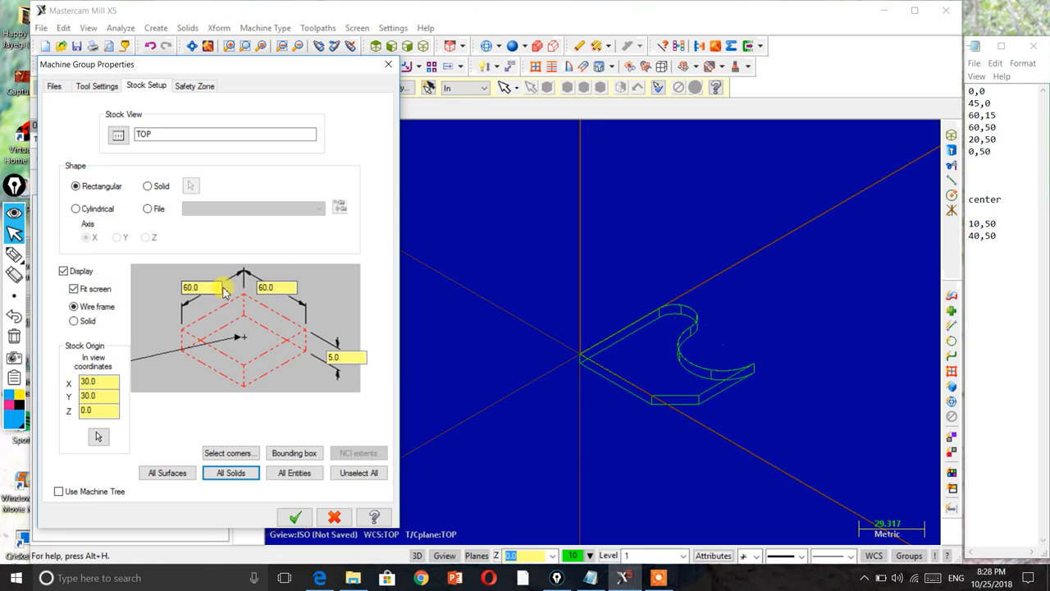
left_click(353, 357)
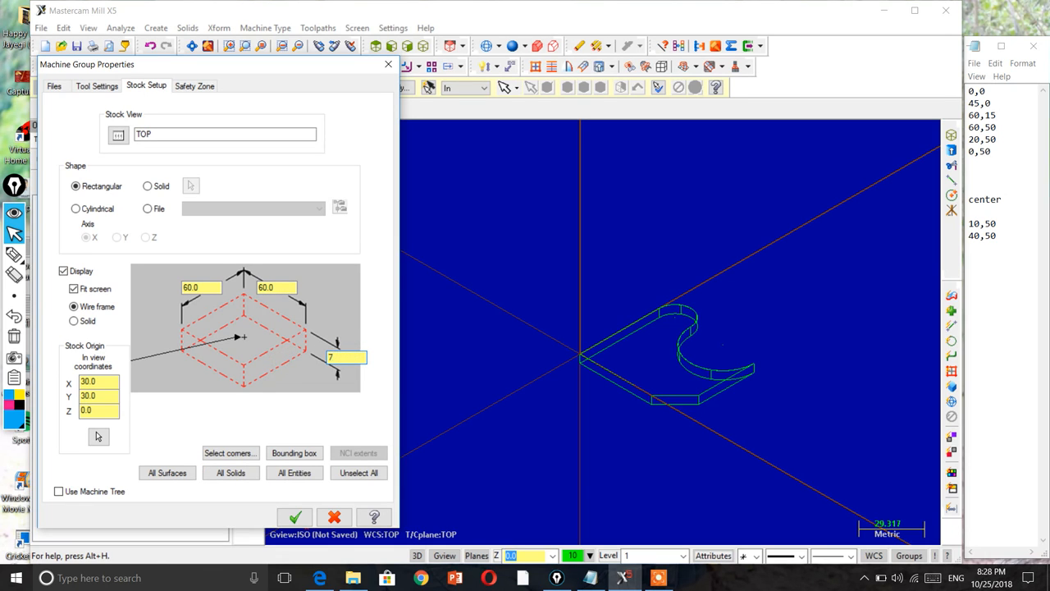
left_click(279, 287)
left_click(202, 288)
left_click(294, 516)
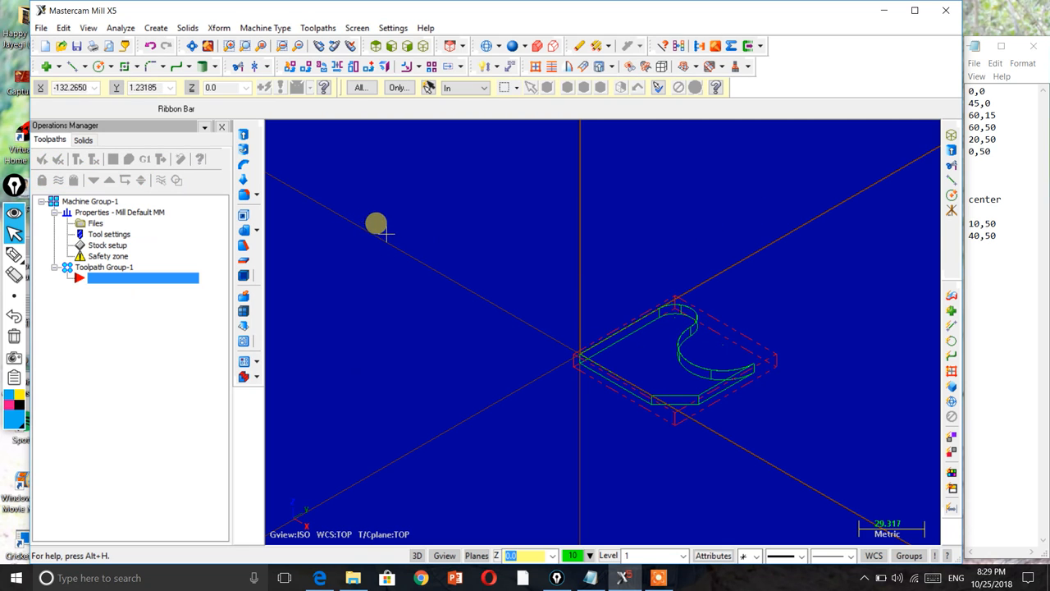
Create a Face toolpath with the NC name T on the whole profile chain, using the top view
left_click(377, 48)
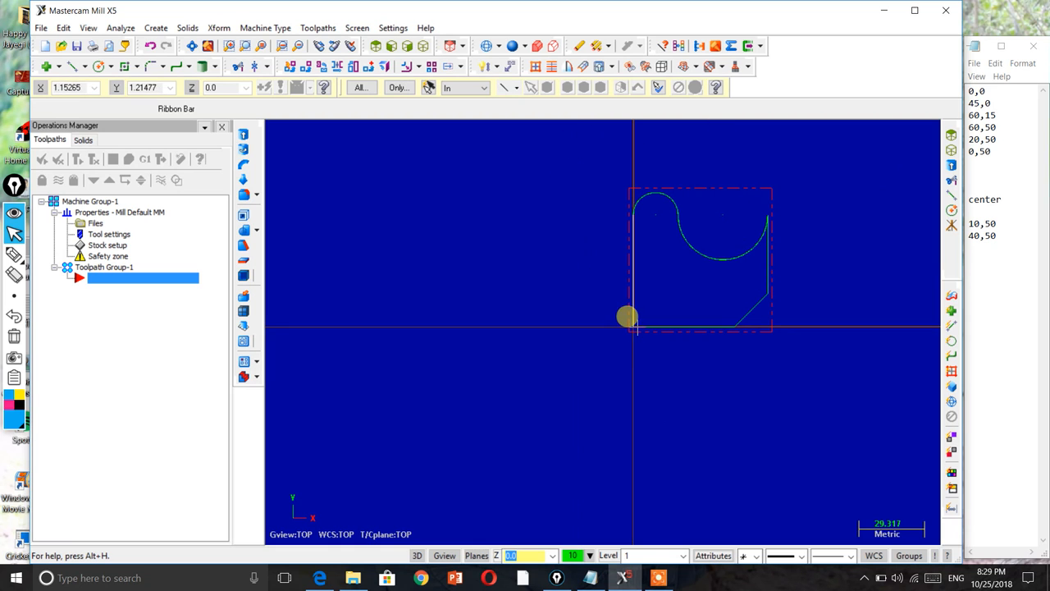
left_click(318, 27)
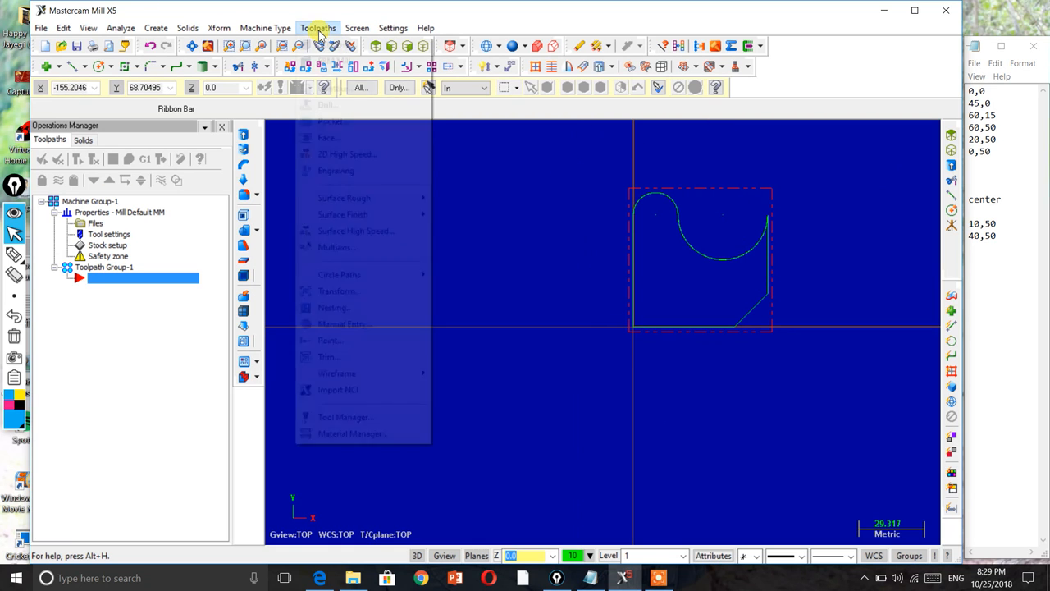
left_click(336, 141)
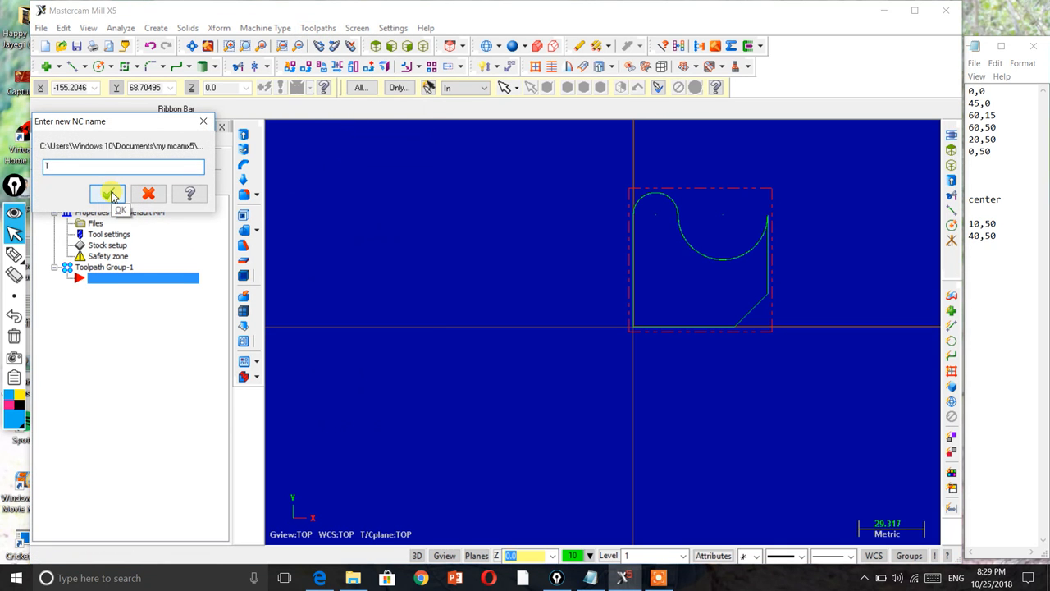
left_click(109, 194)
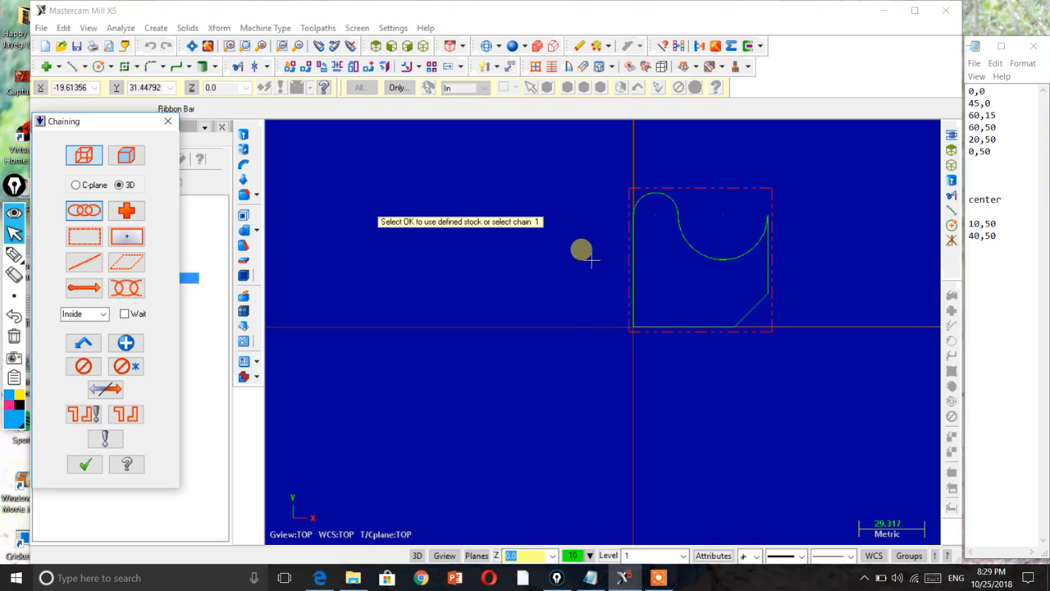
left_click(646, 326)
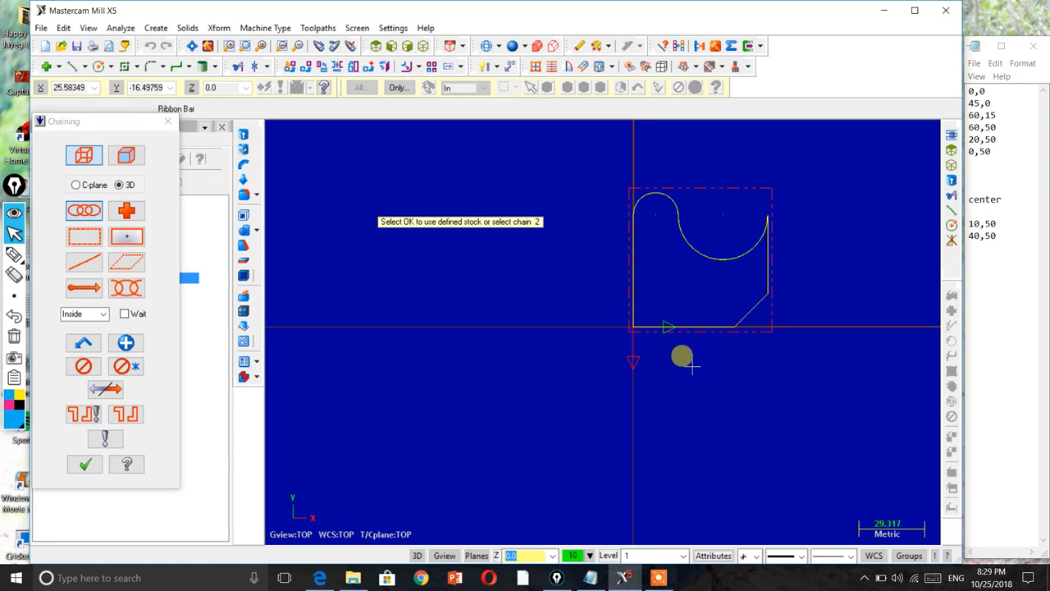
left_click(83, 465)
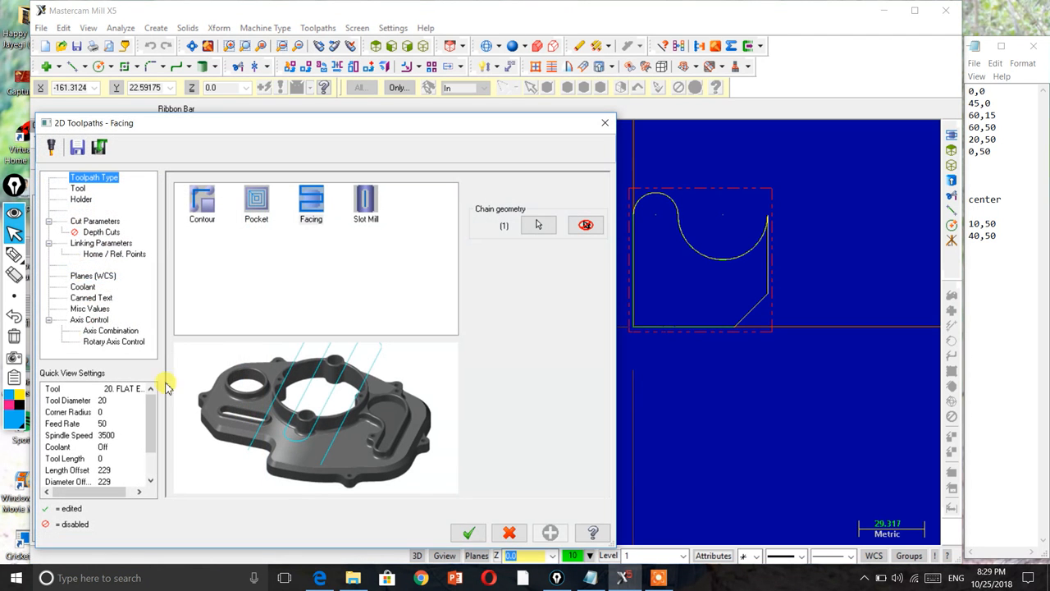
Set the facing depth to -2 incremental, switch flood coolant on and generate the facing toolpath
left_click(82, 244)
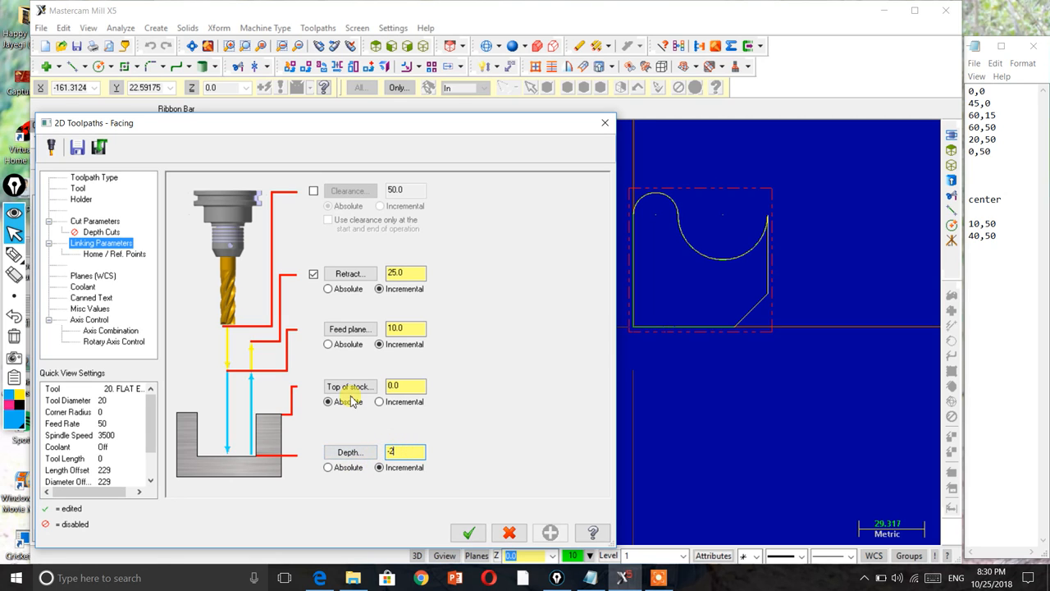
left_click(83, 287)
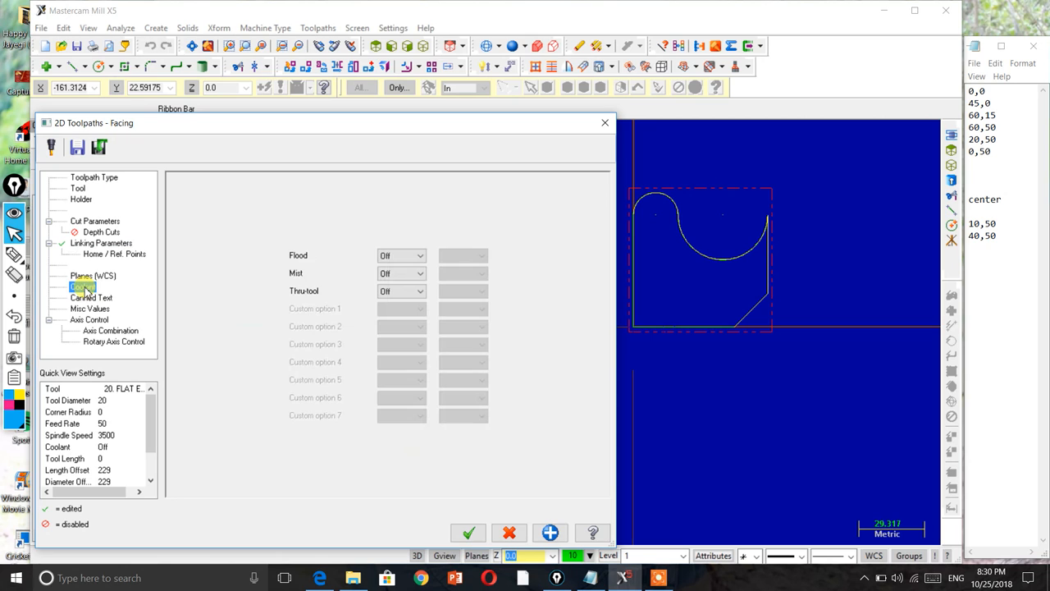
left_click(385, 257)
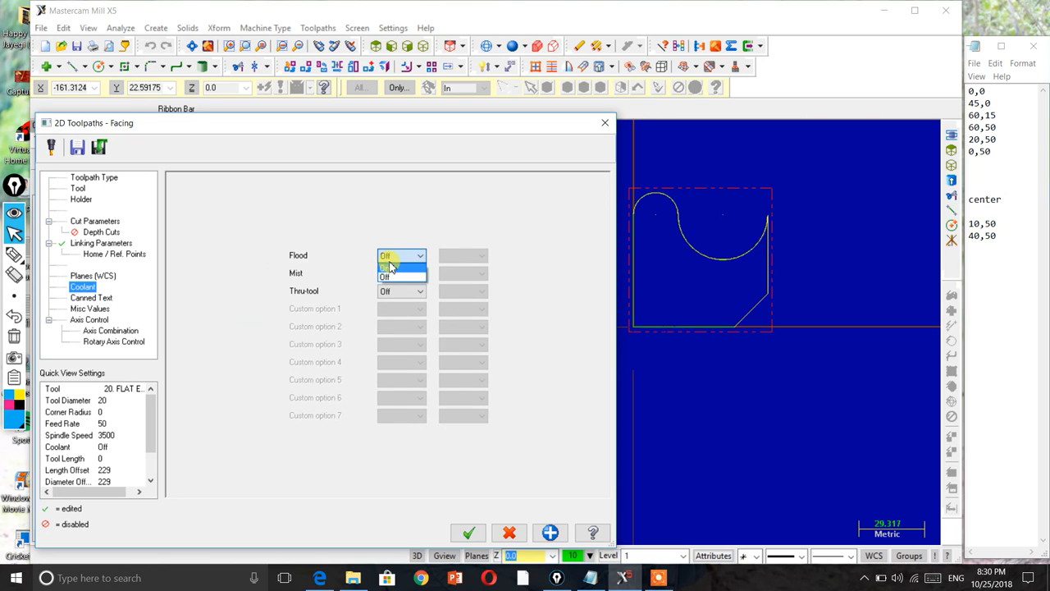
left_click(389, 276)
left_click(389, 275)
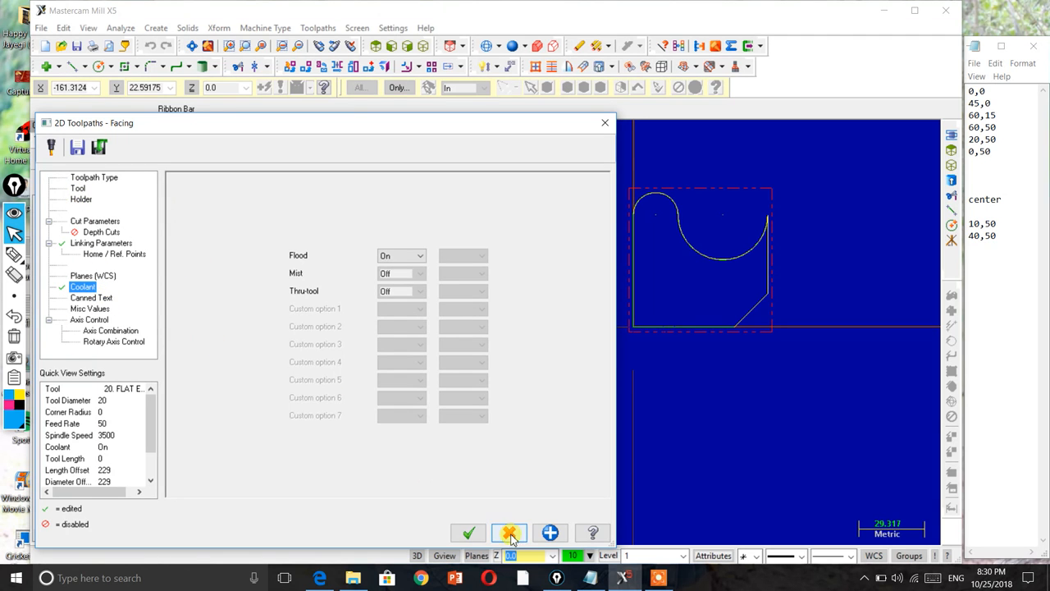
left_click(468, 532)
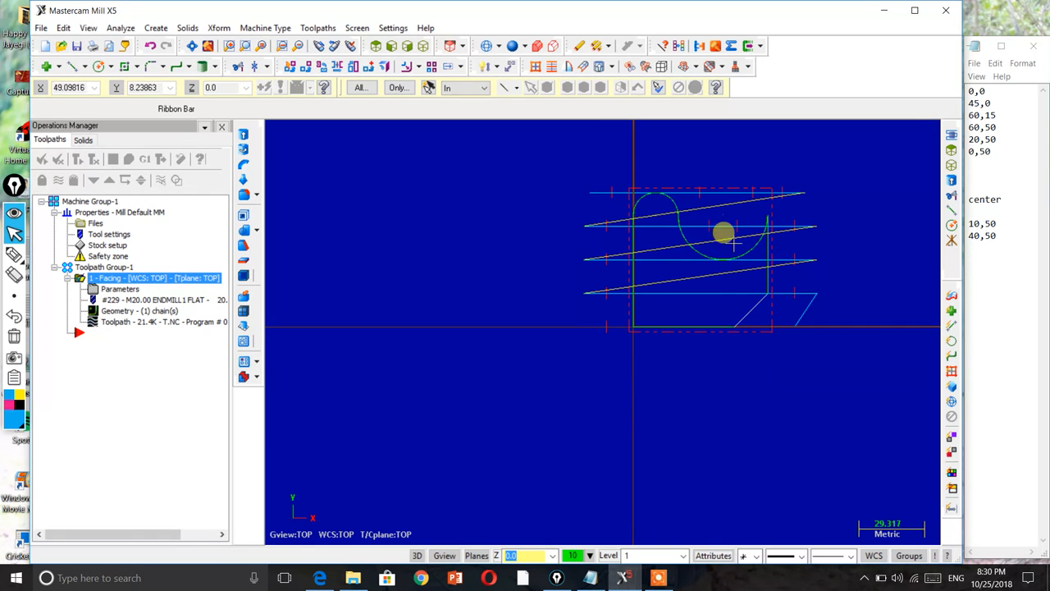
Verify the facing operation in the isometric view, replaying the simulation at a reduced speed
left_click(391, 46)
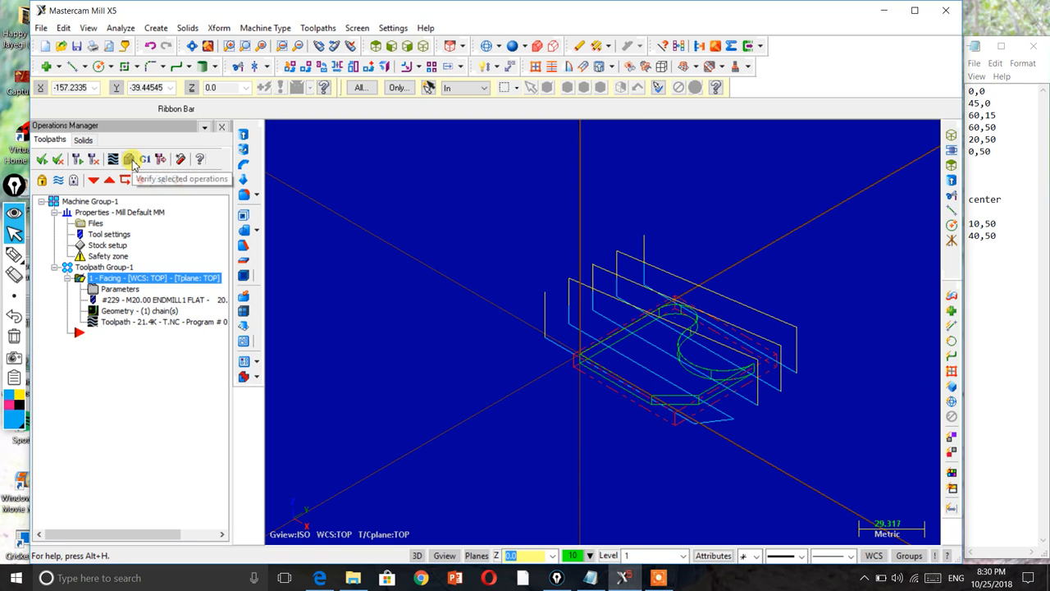
left_click(132, 164)
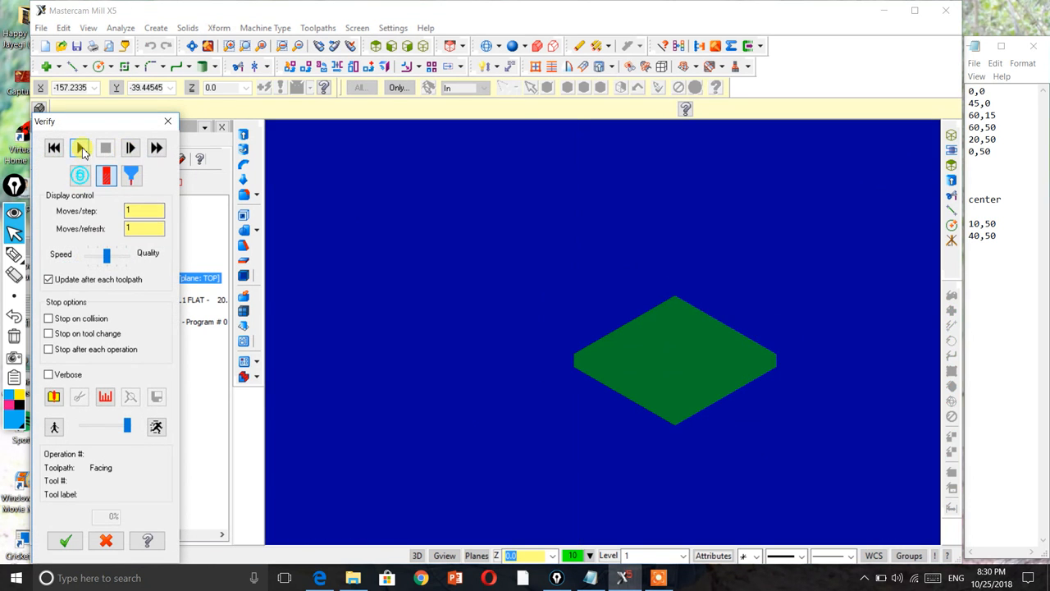
left_click(82, 149)
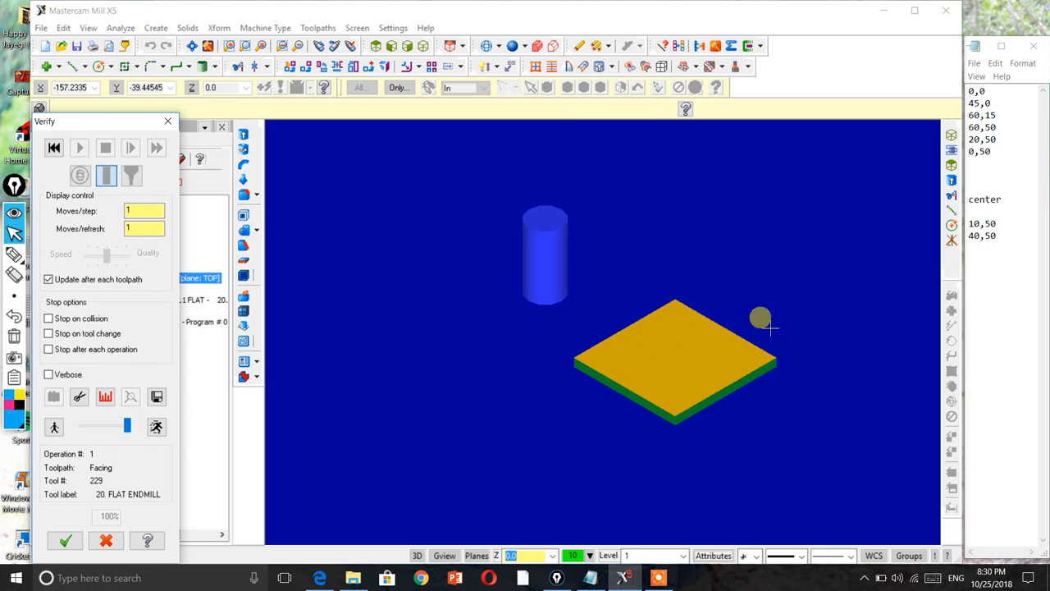
left_click(98, 422)
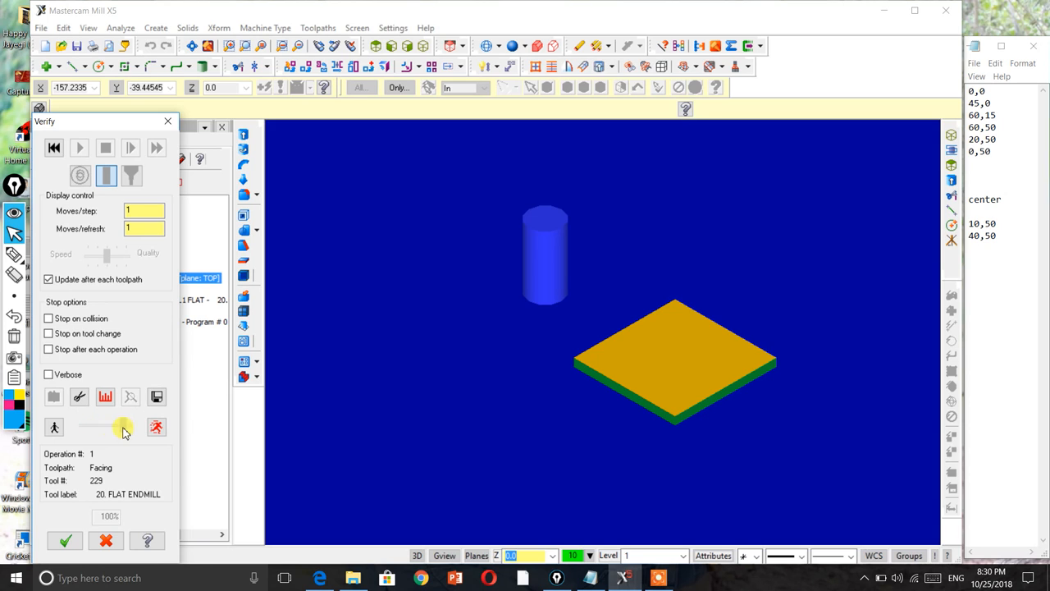
mouse_move(95, 433)
left_mouse_down()
mouse_move(126, 429)
mouse_move(100, 433)
left_mouse_up()
left_click(55, 147)
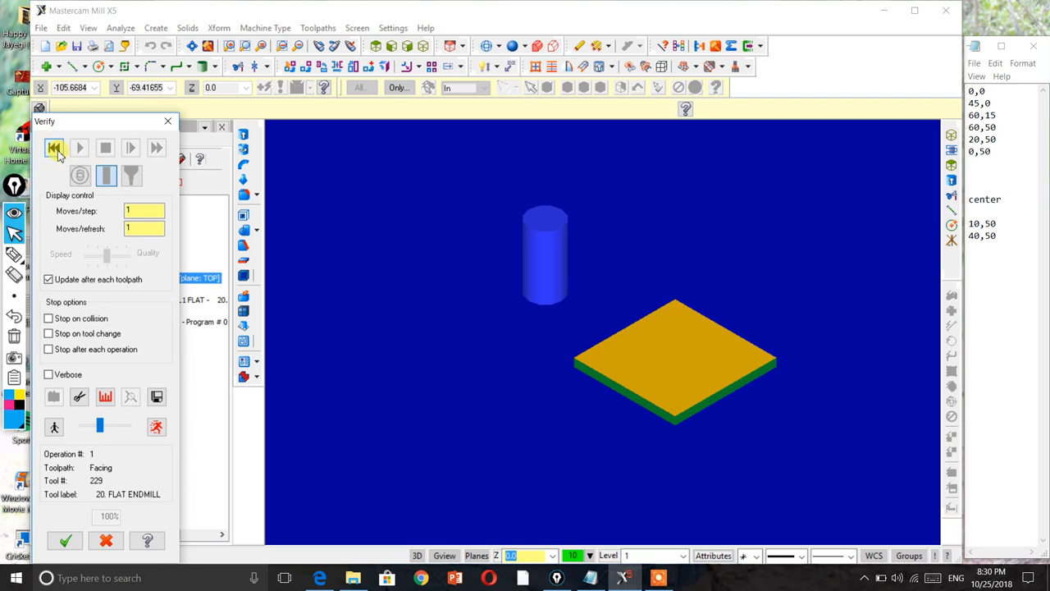
left_click(81, 148)
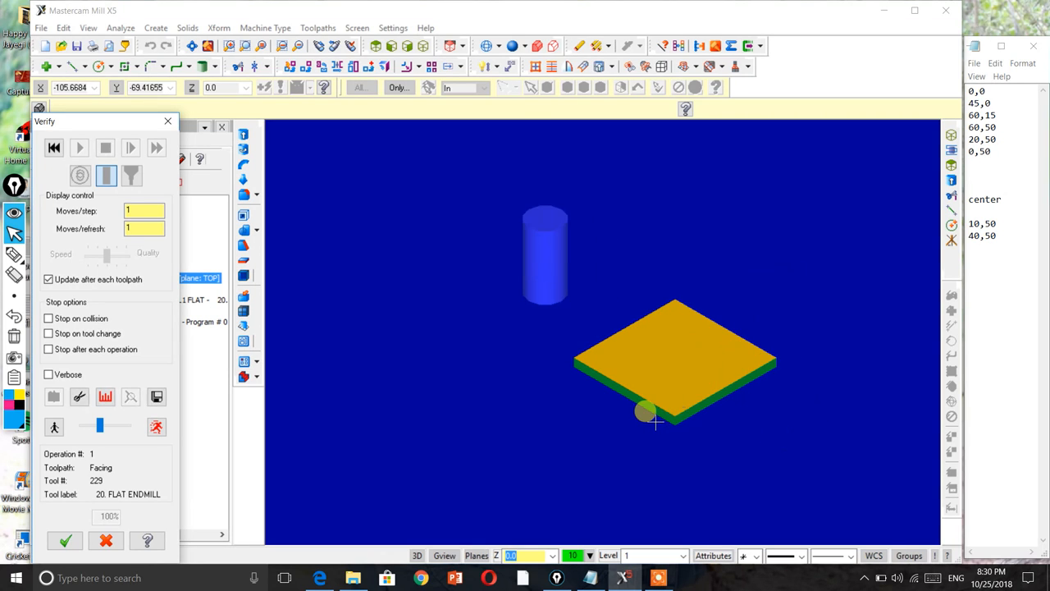
left_click(66, 539)
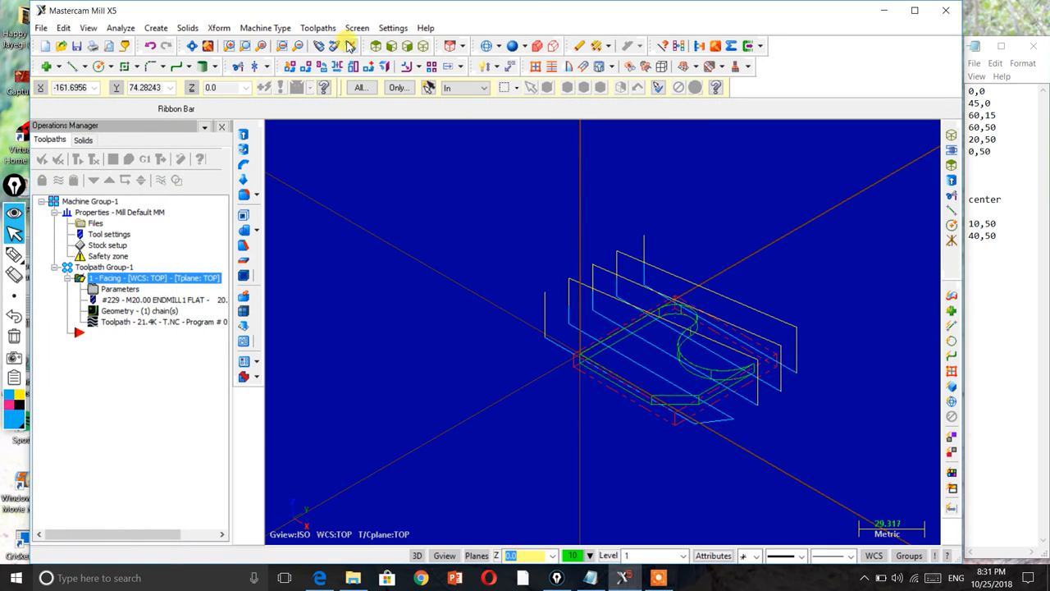
Create a Contour toolpath on the whole profile chain, using the top view
left_click(375, 46)
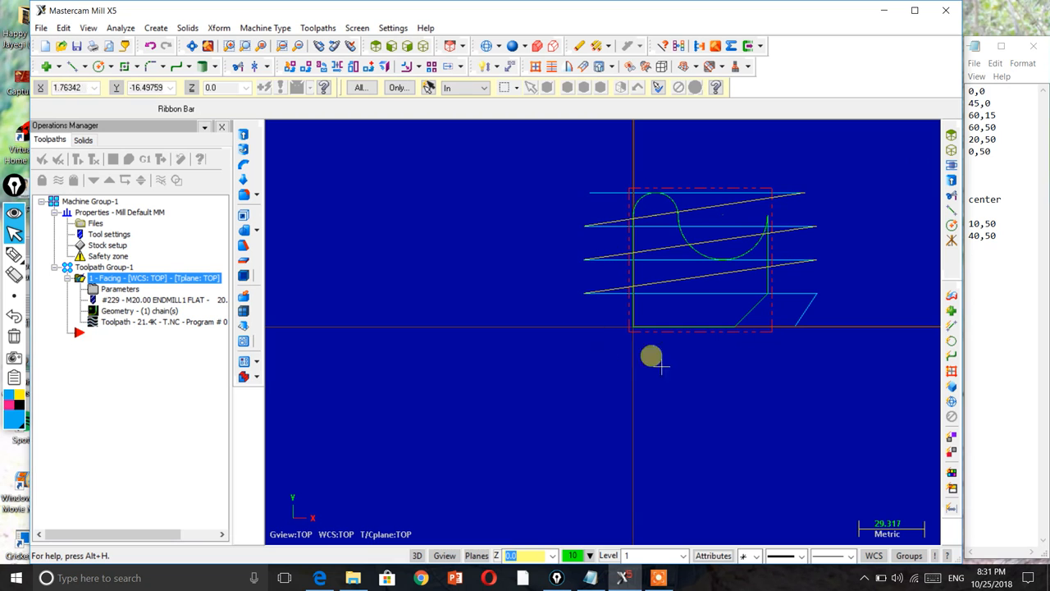
left_click(316, 29)
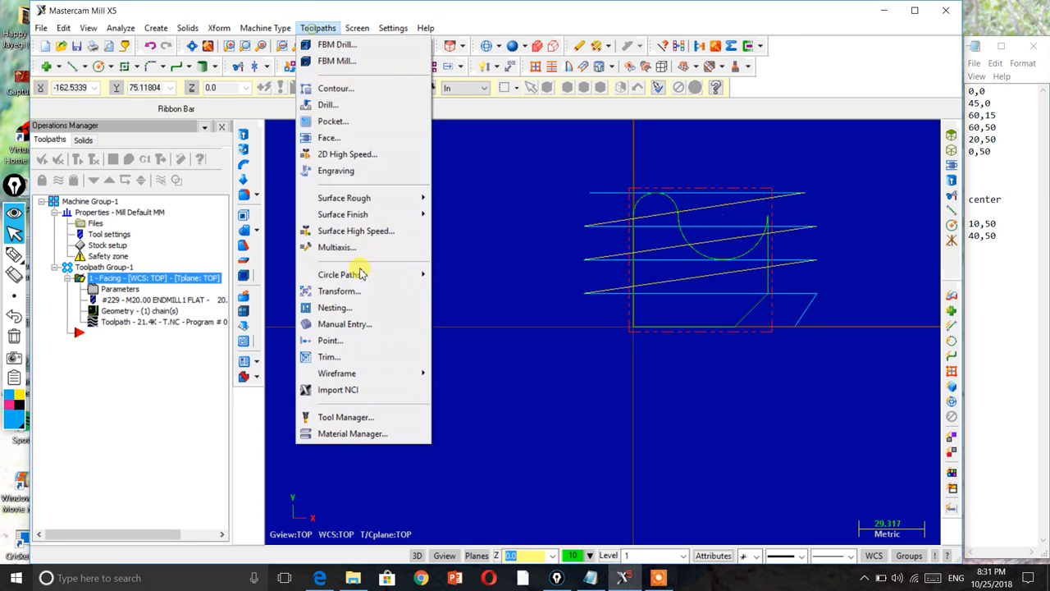
left_click(334, 90)
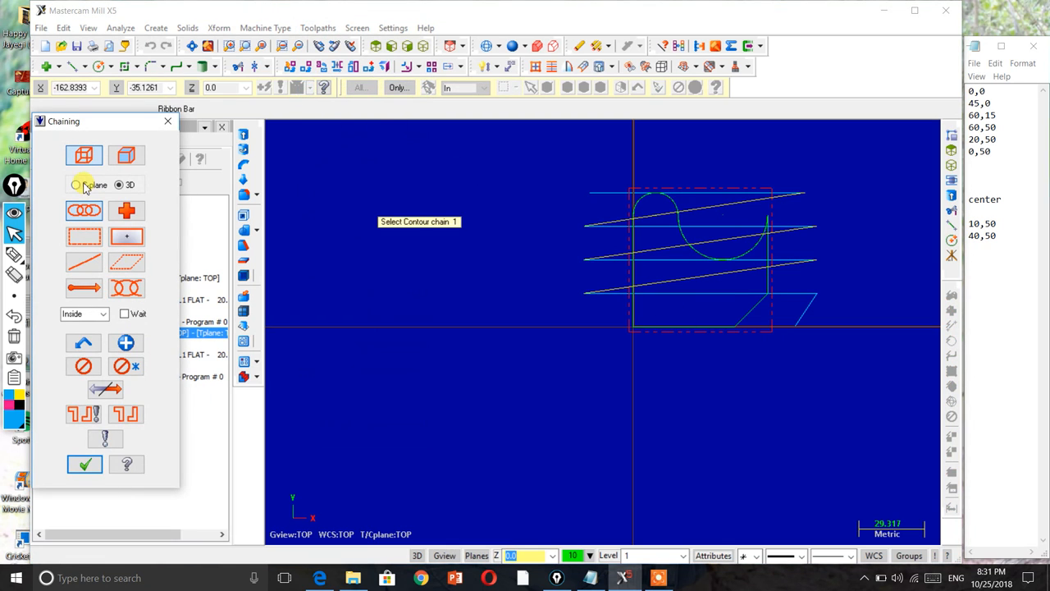
left_click(646, 325)
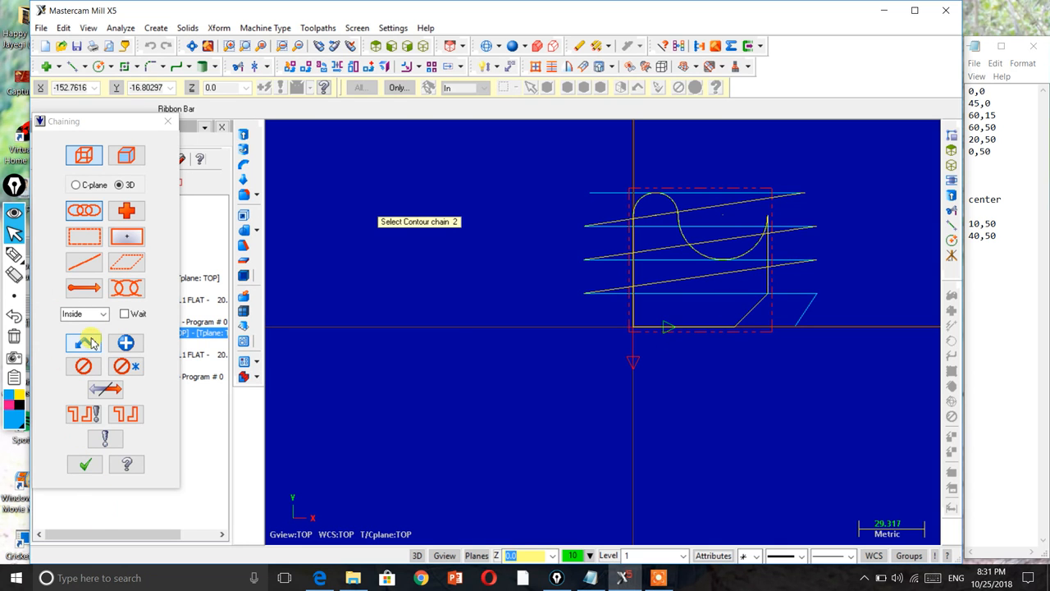
left_click(84, 464)
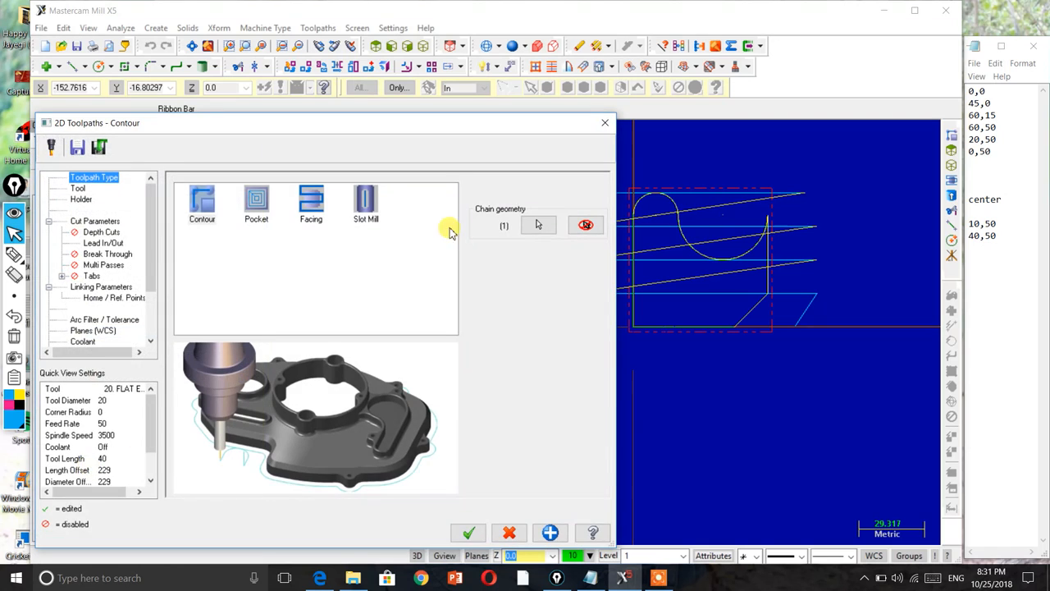
Set the contour's depth to -7 incremental in the linking parameters and generate the toolpath
left_click(92, 234)
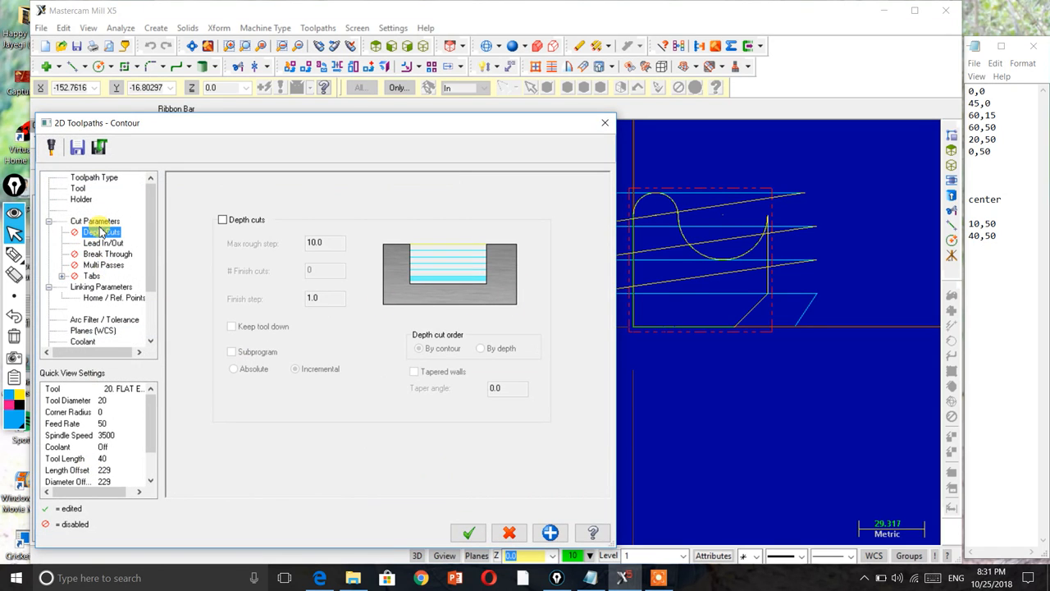
left_click(105, 287)
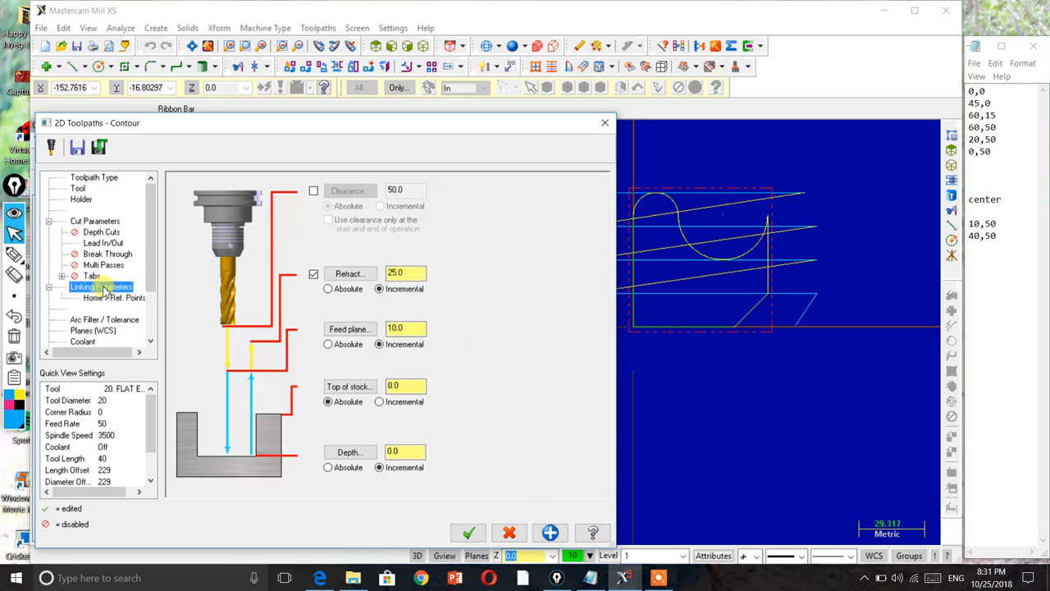
double_click(408, 452)
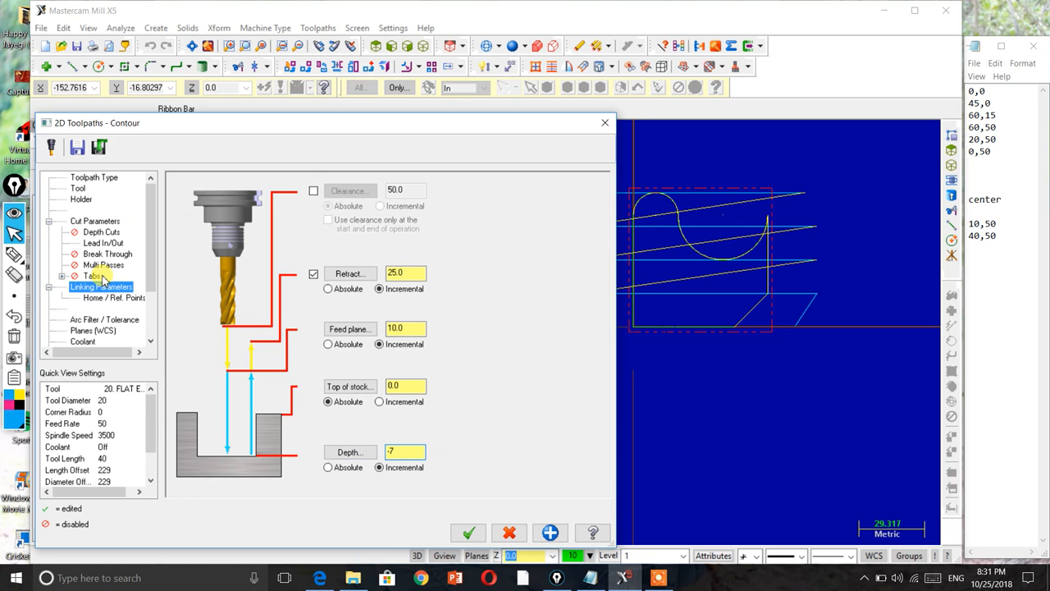
left_click(469, 533)
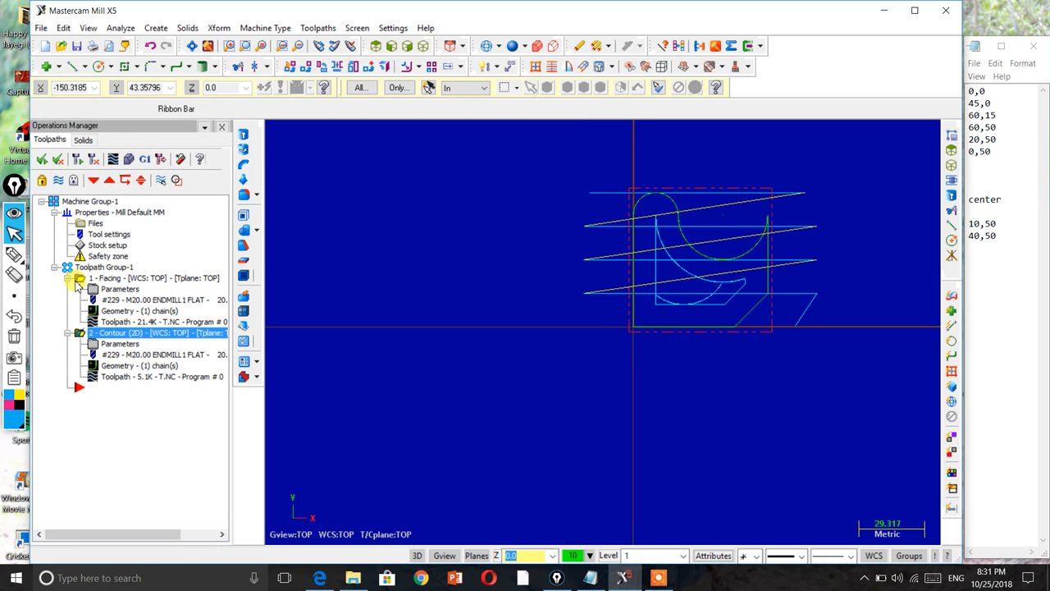
Verify the facing and contour operations together, adjusting the simulation speed while it runs
left_click(129, 159)
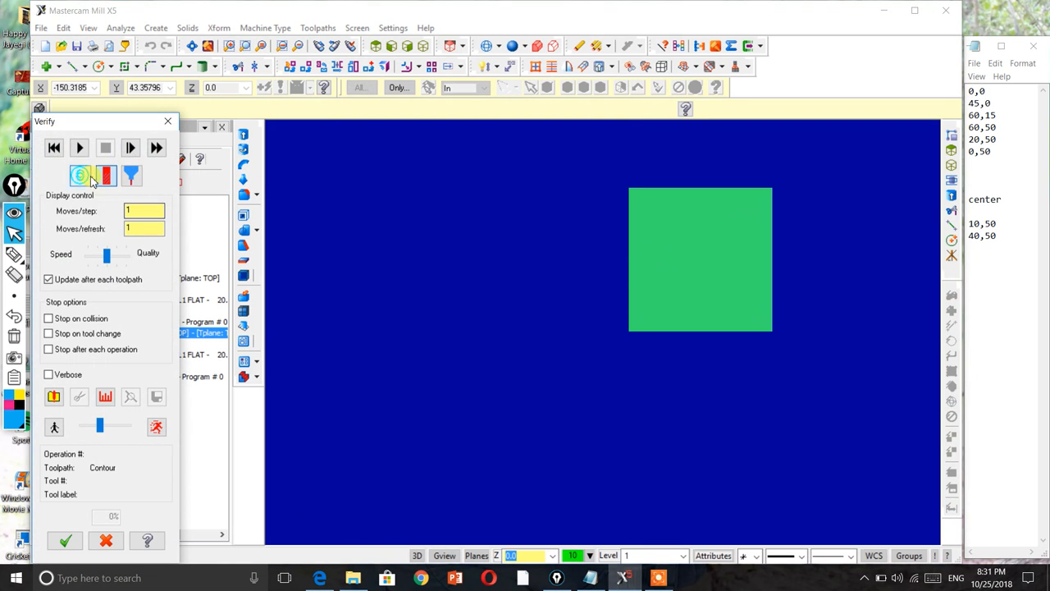
left_click(80, 149)
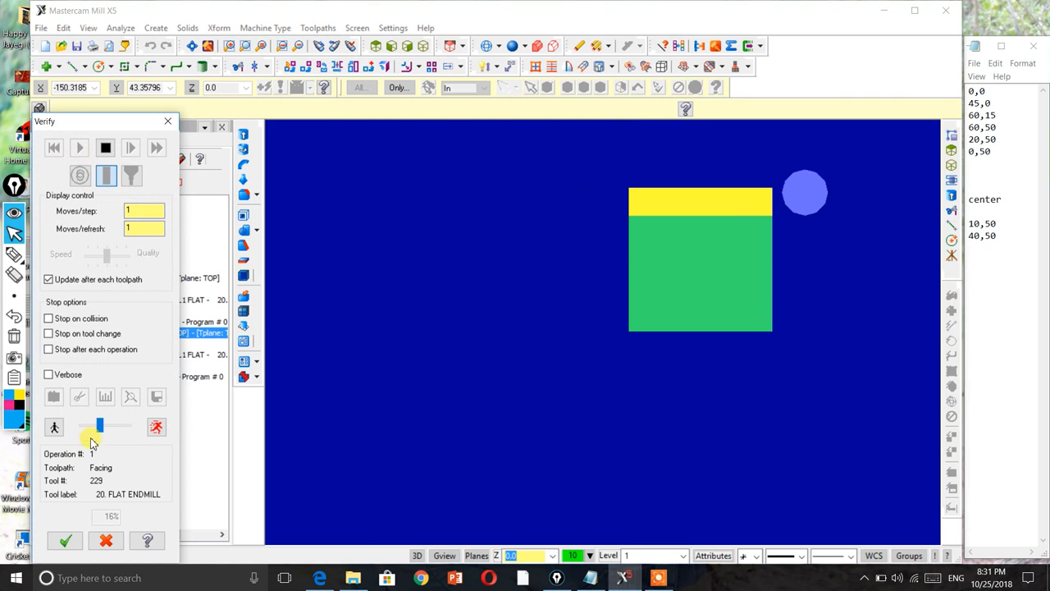
left_click_drag(114, 433, 123, 433)
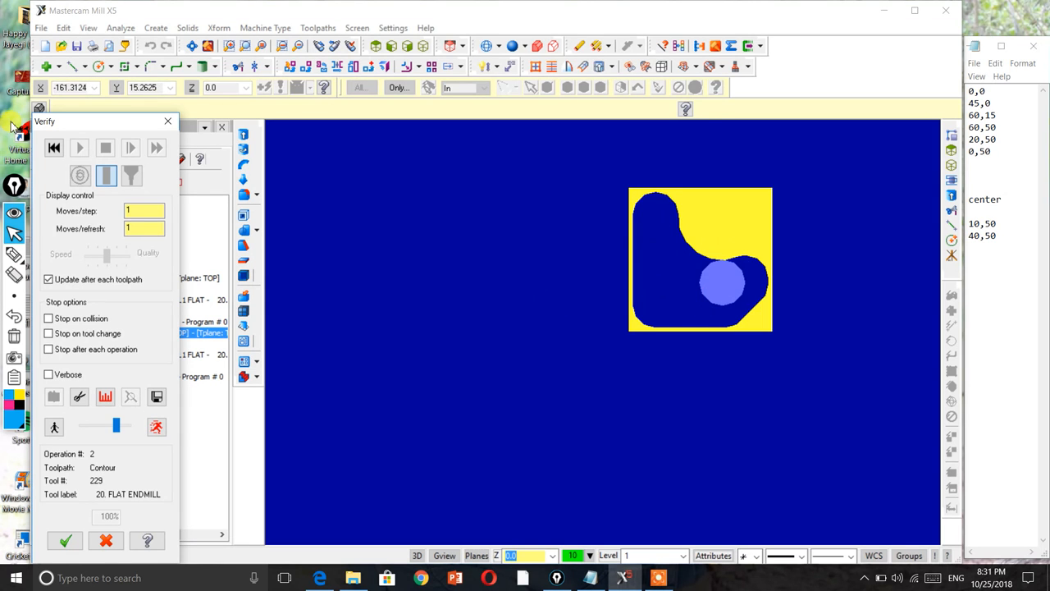
left_click(167, 120)
Set the contour operation's compensation direction to Right in its cut parameters and regenerate the toolpath
left_click(109, 344)
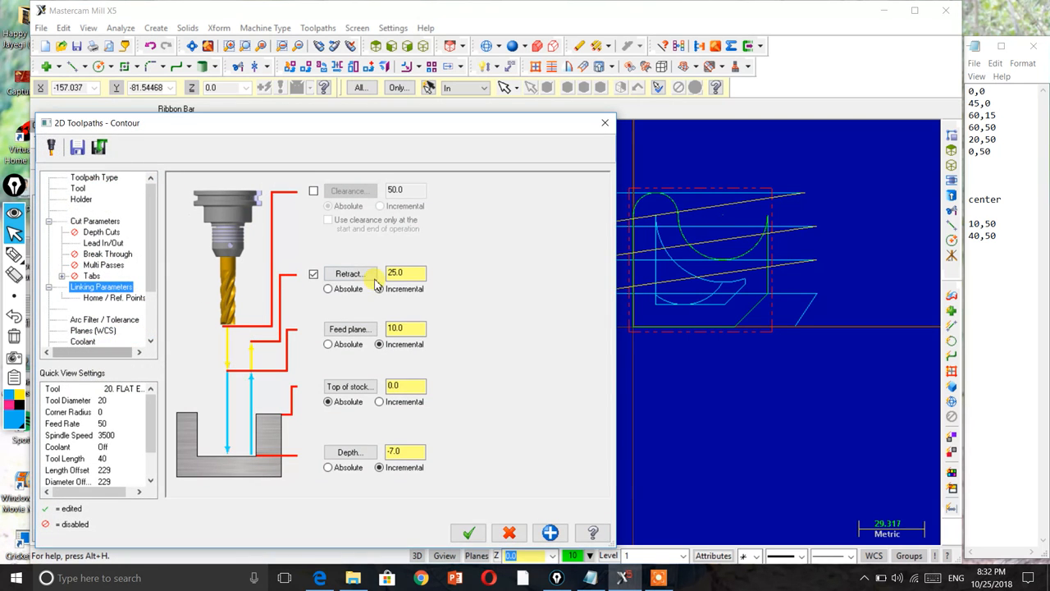
left_click(104, 233)
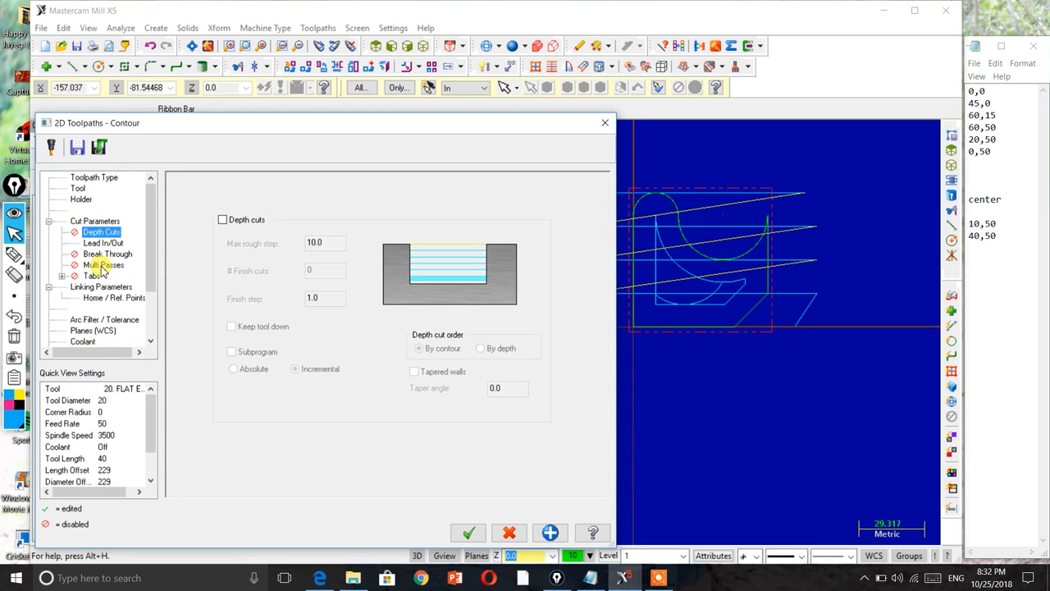
left_click(107, 255)
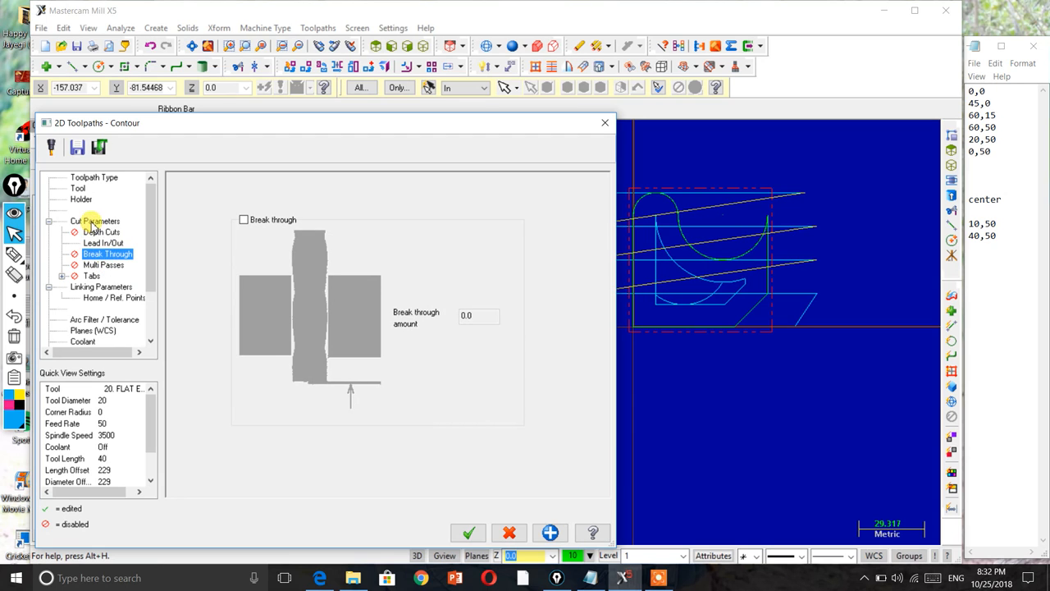
left_click(92, 222)
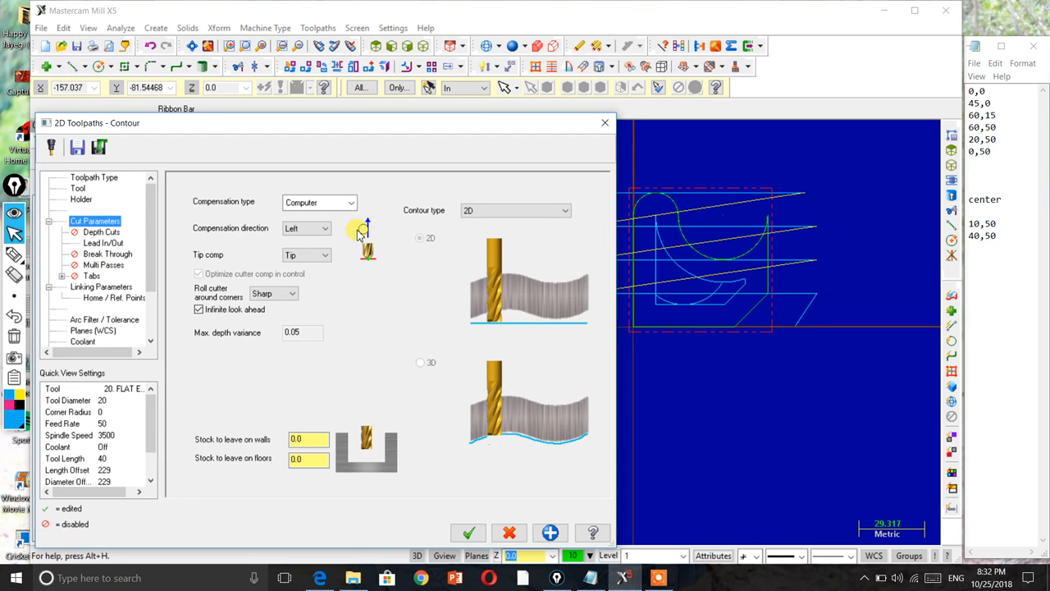
left_click(321, 228)
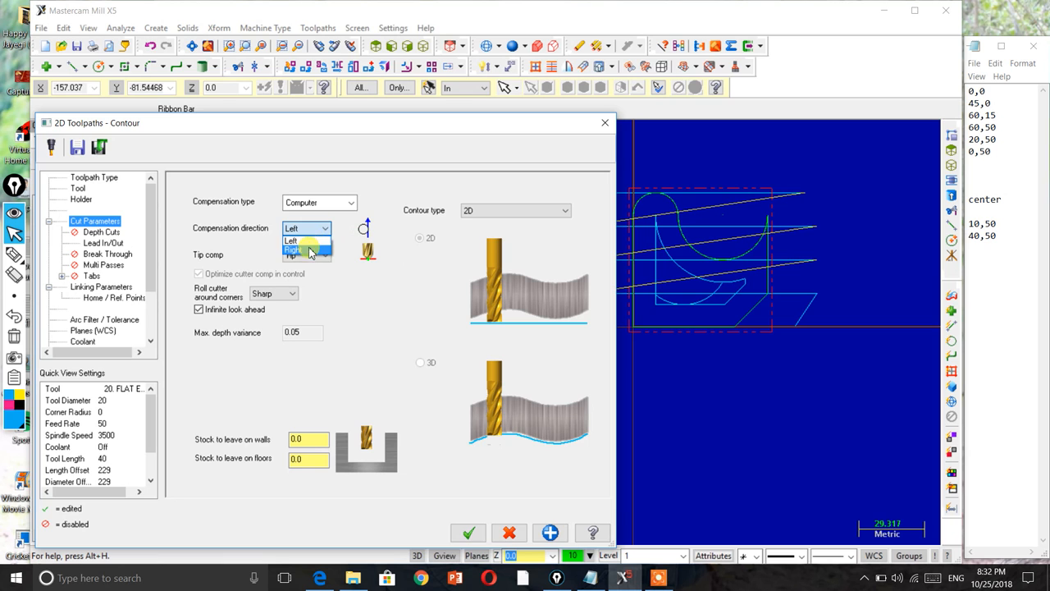
left_click(310, 252)
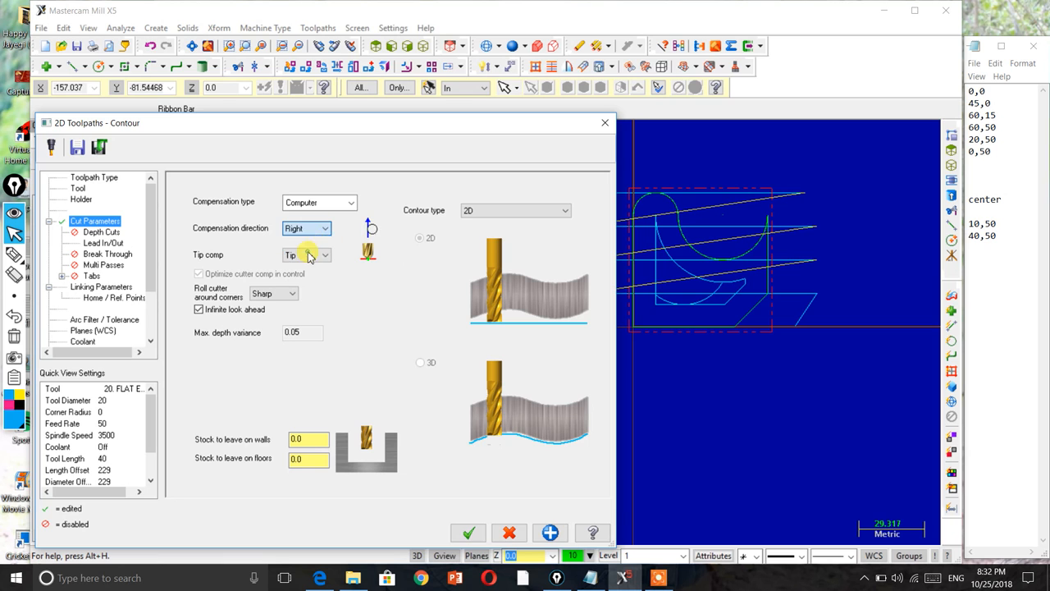
left_click(467, 532)
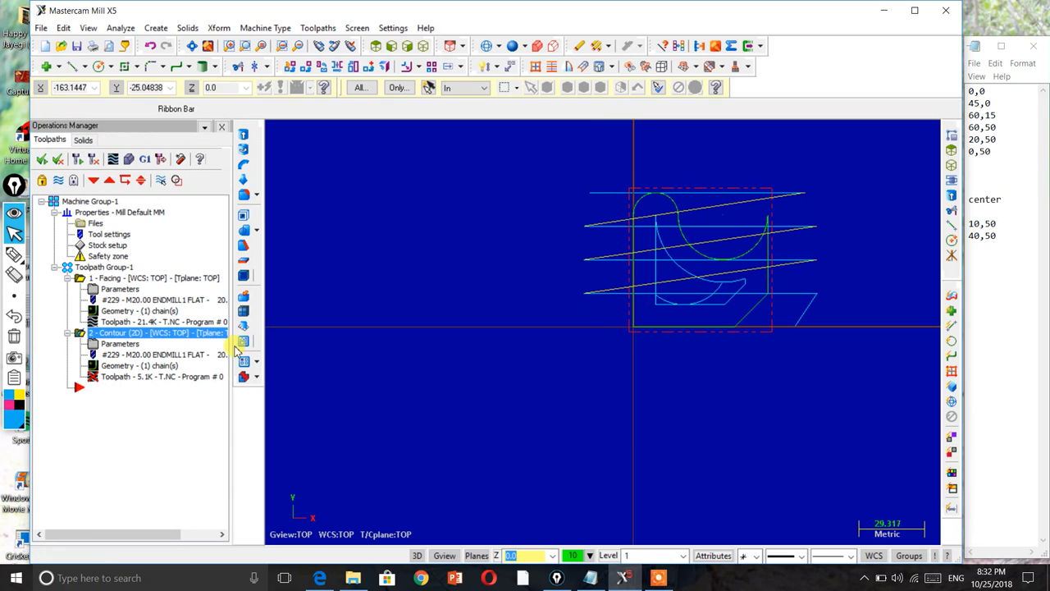
left_click(79, 162)
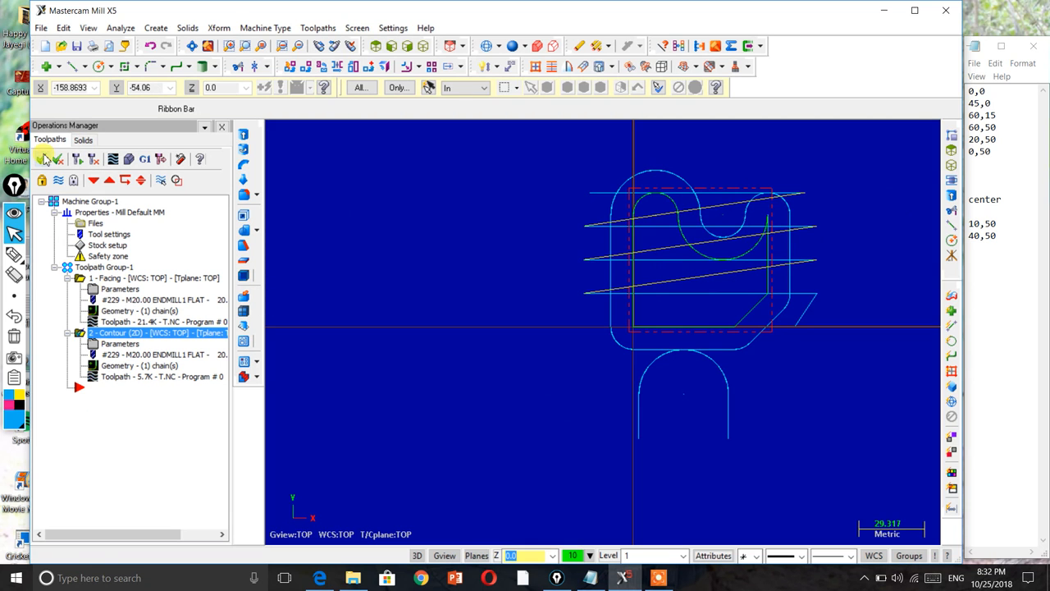
Verify the facing and contour operations with the right-side cutter compensation
left_click(131, 160)
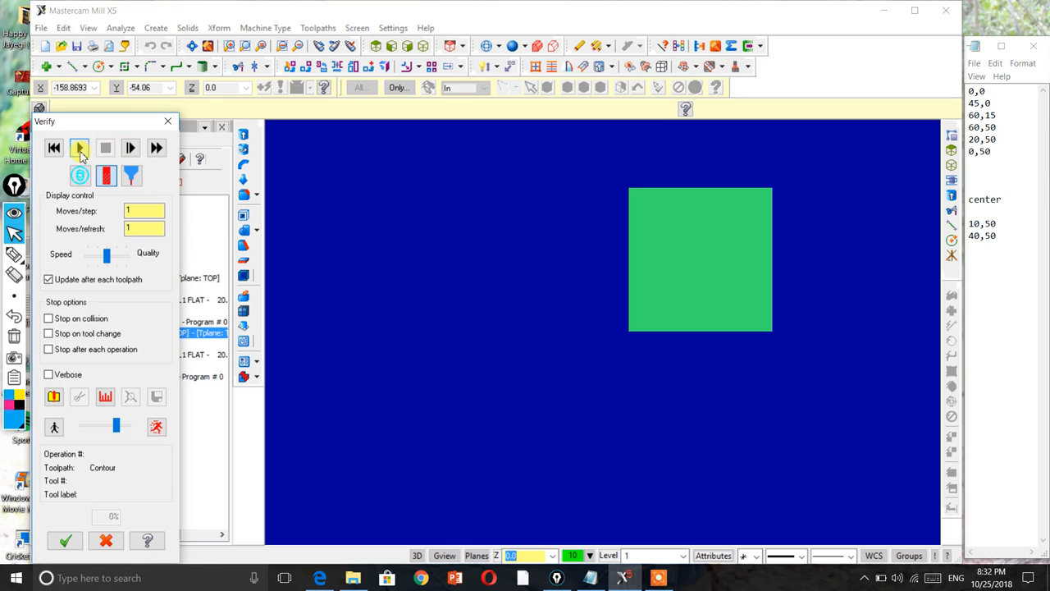
left_click(79, 147)
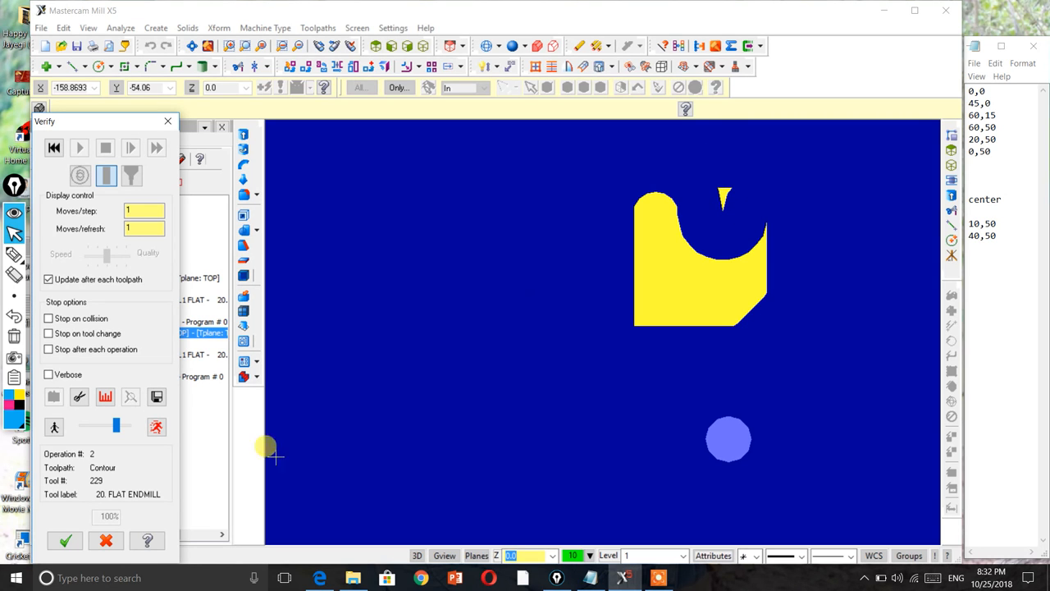
left_click(65, 541)
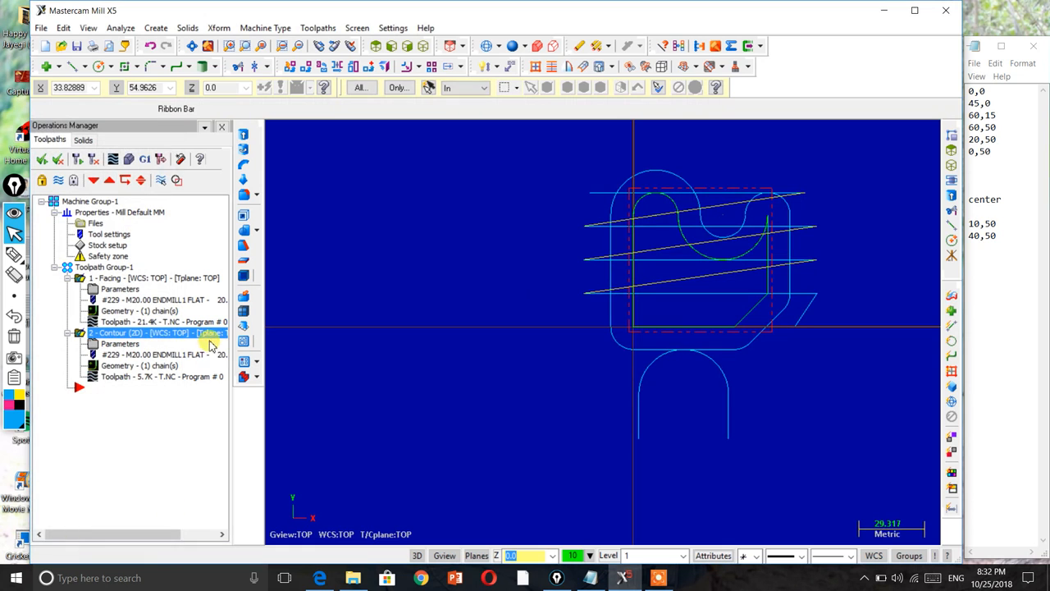
Enable Multi Passes for the contour operation with 5 rough passes and regenerate the toolpath
left_click(116, 346)
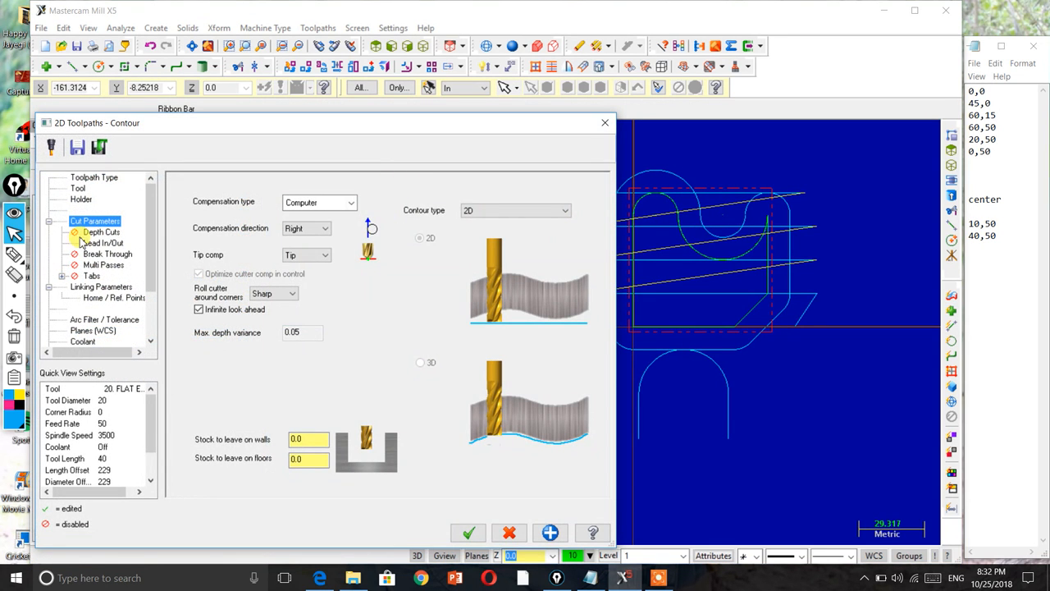
left_click(94, 265)
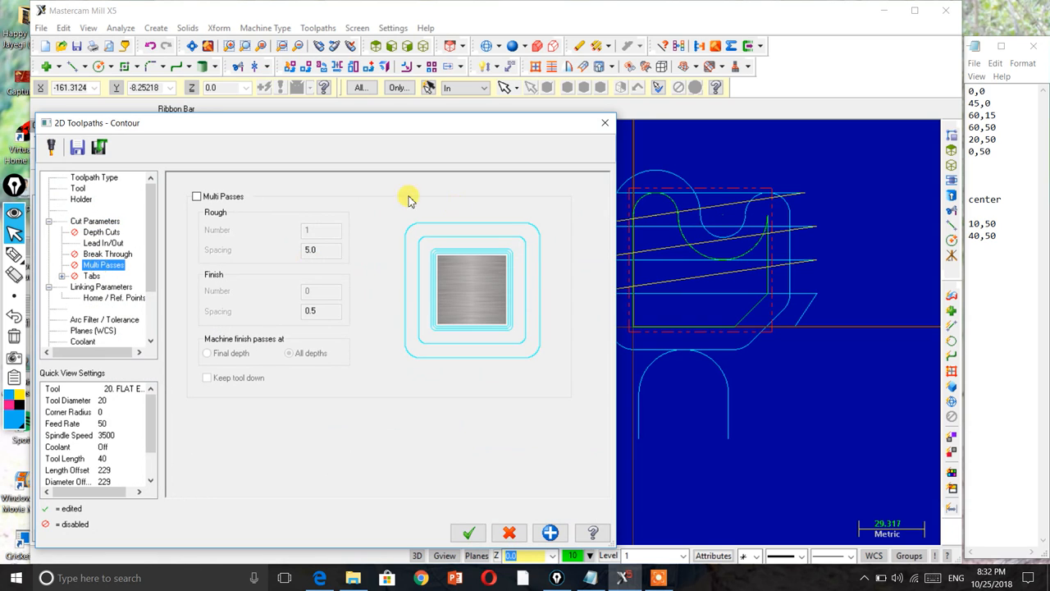
left_click(197, 197)
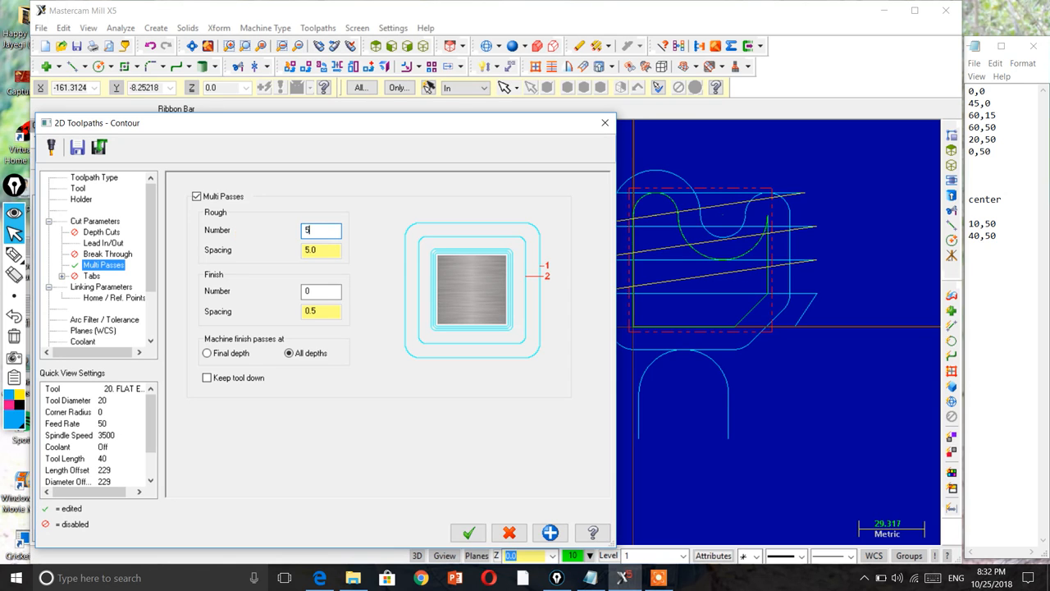
left_click(468, 533)
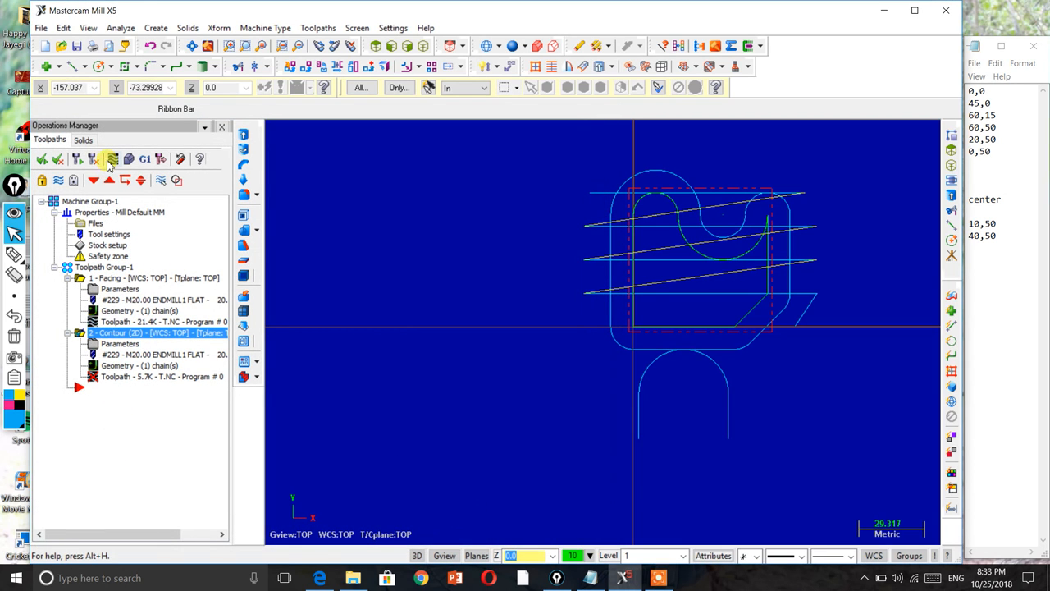
left_click(79, 161)
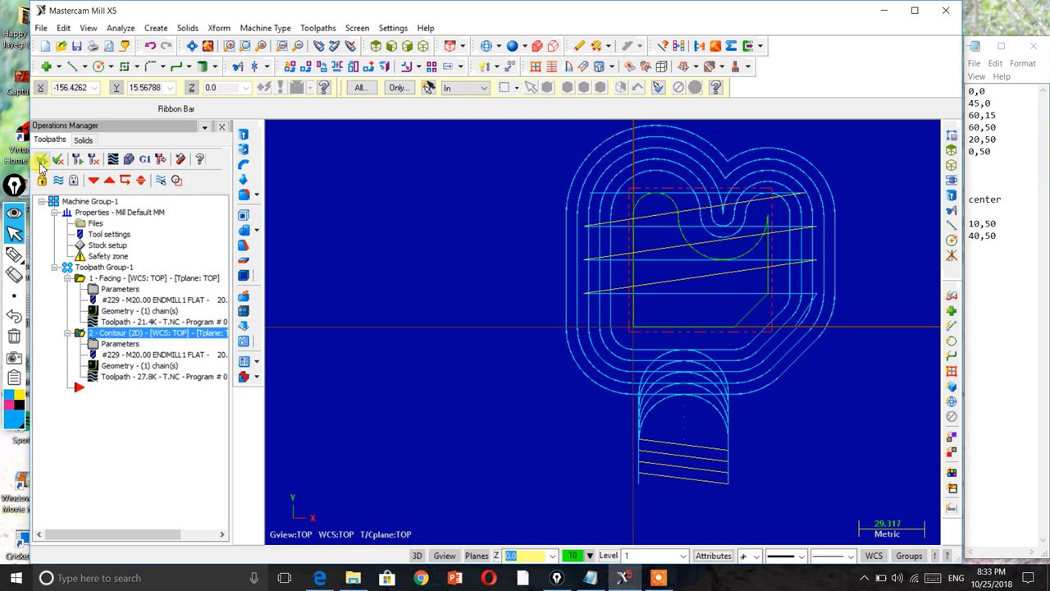
Run the verify simulation of the facing and five-pass contour operations at a slower speed in the top view
left_click(130, 160)
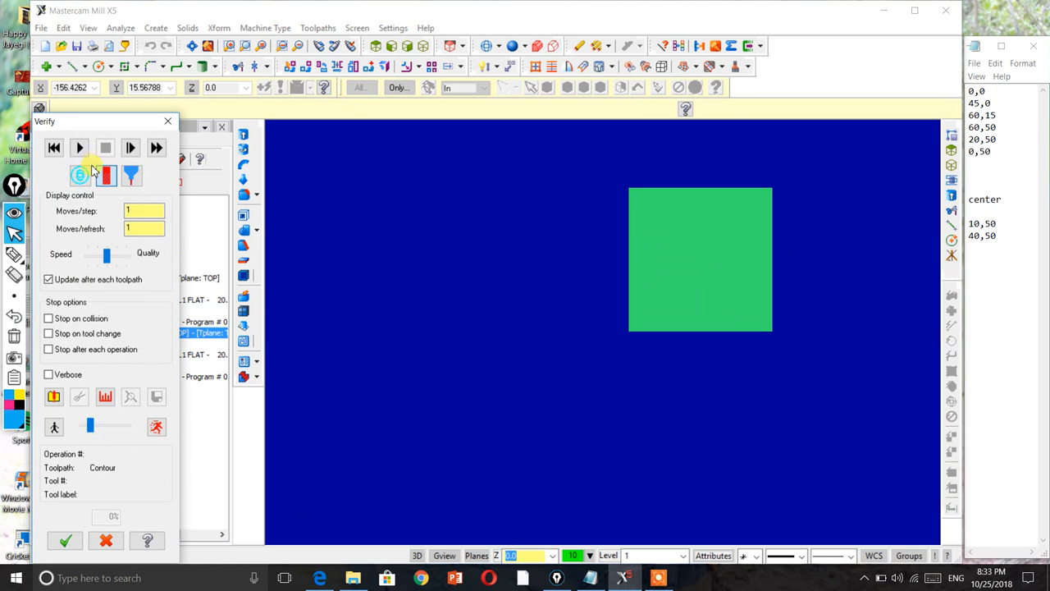
left_click(80, 147)
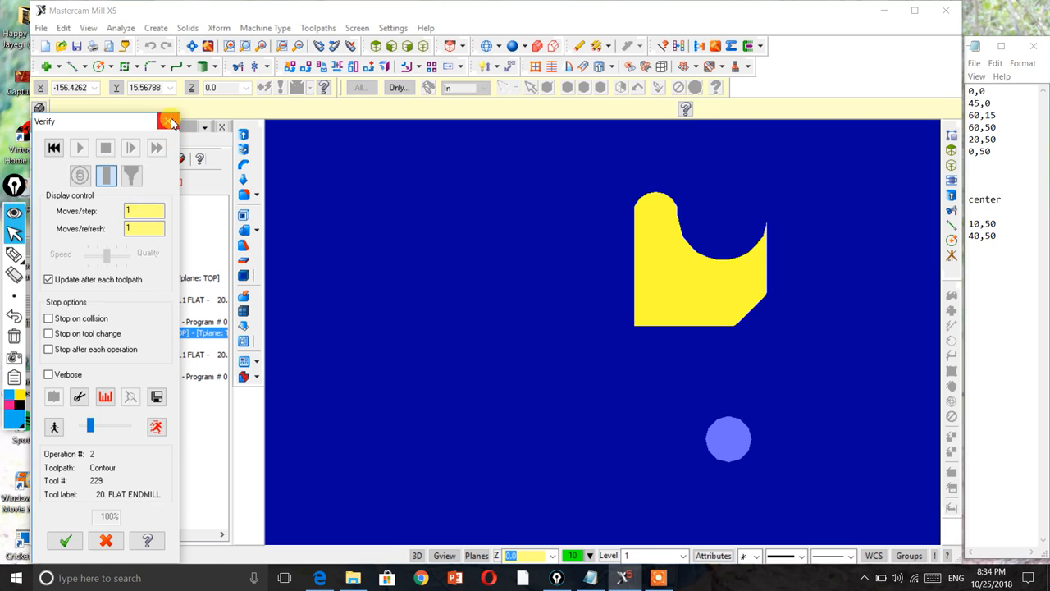
left_click(169, 123)
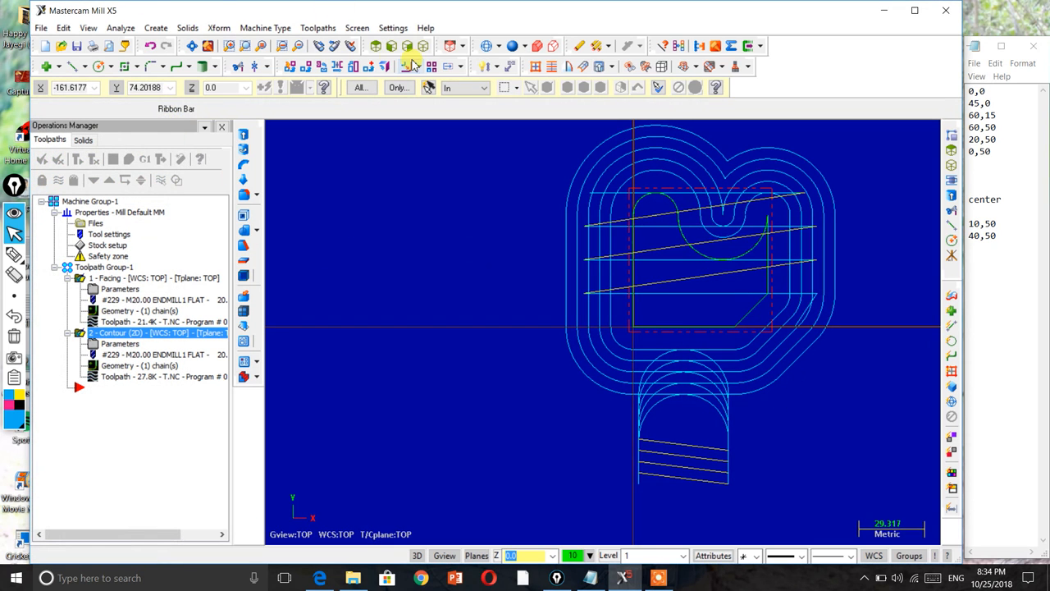
Set the contour's number of rough multi passes to 4 and regenerate the toolpath
left_click(111, 344)
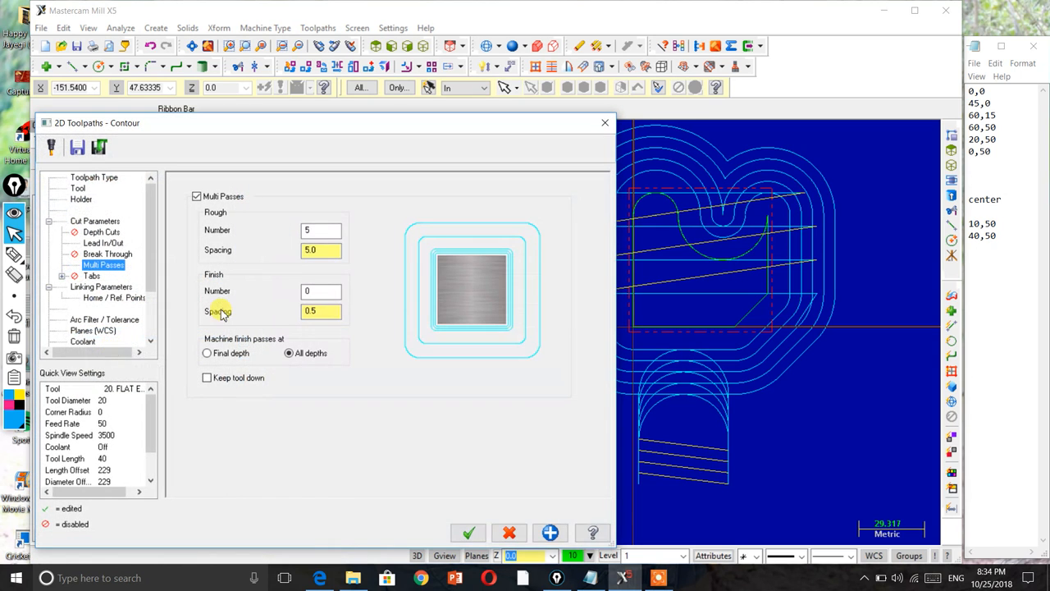
left_click_drag(314, 229, 218, 238)
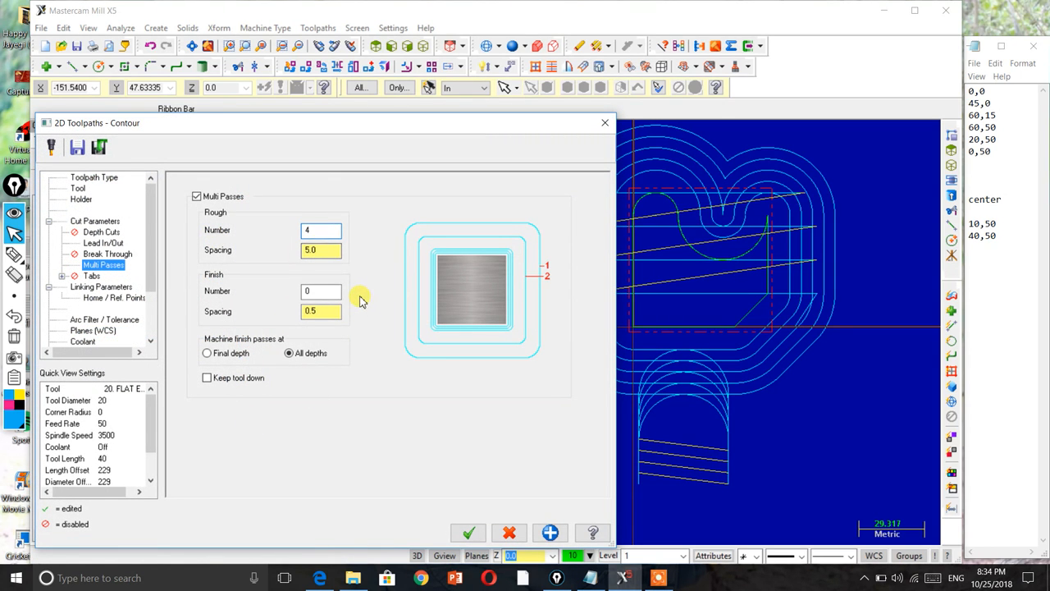
left_click(471, 532)
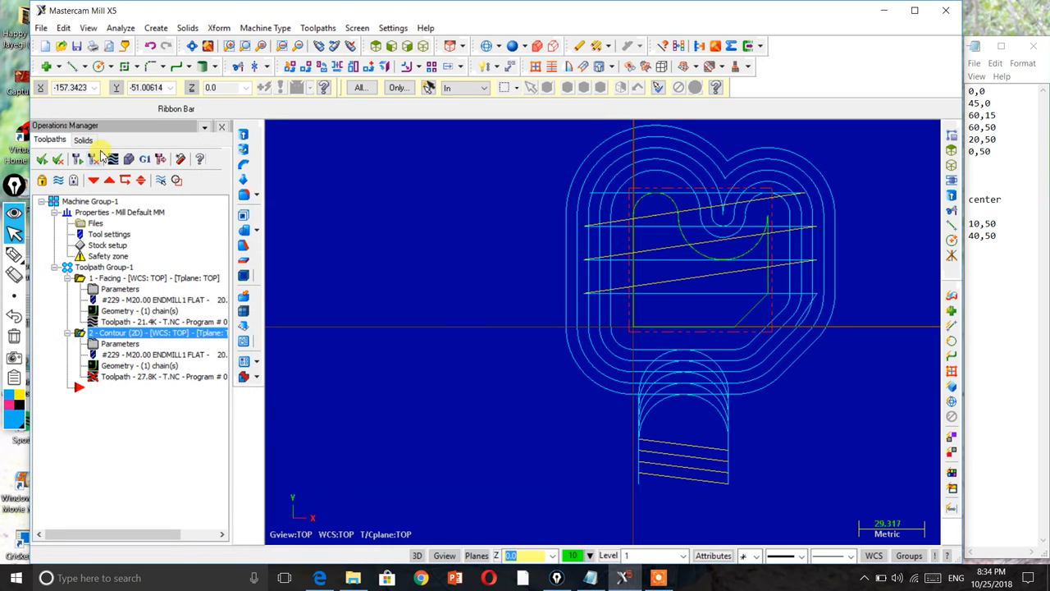
left_click(74, 160)
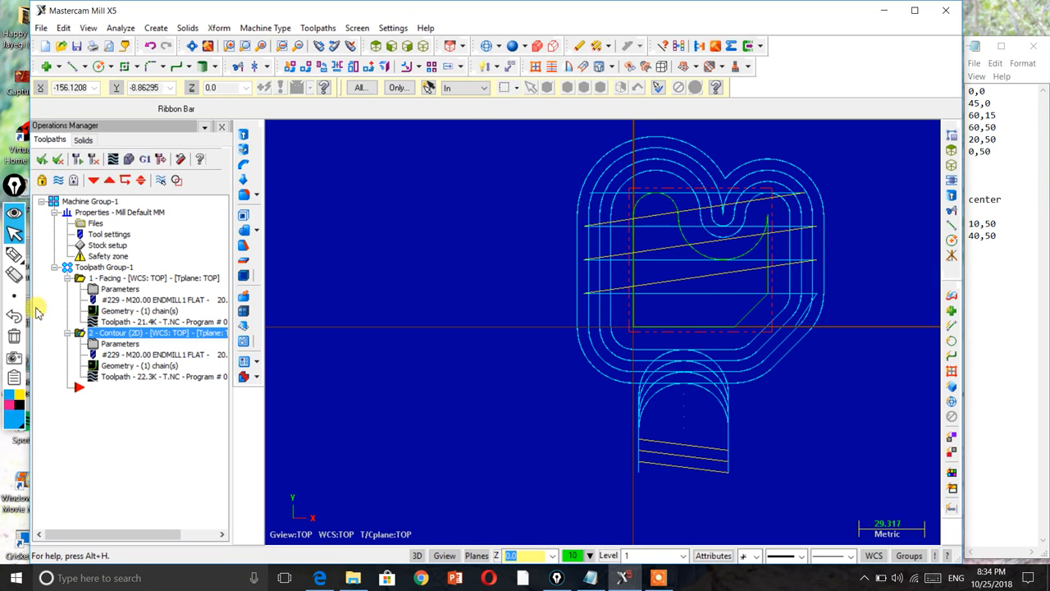
Switch to the isometric view and verify the facing and four-pass contour operations
mouse_move(31, 300)
left_click(420, 47)
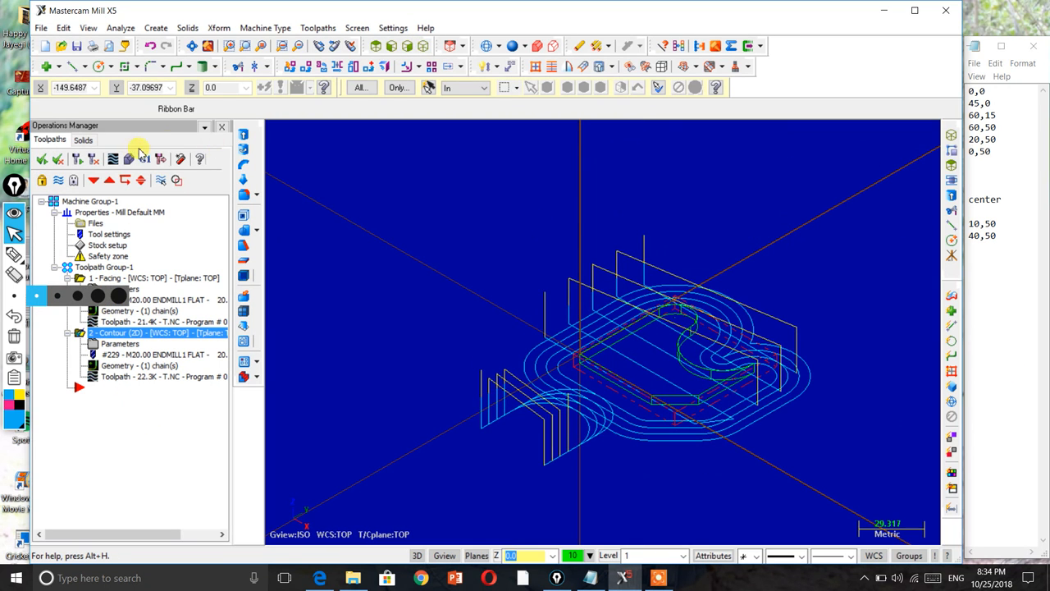
left_click(130, 160)
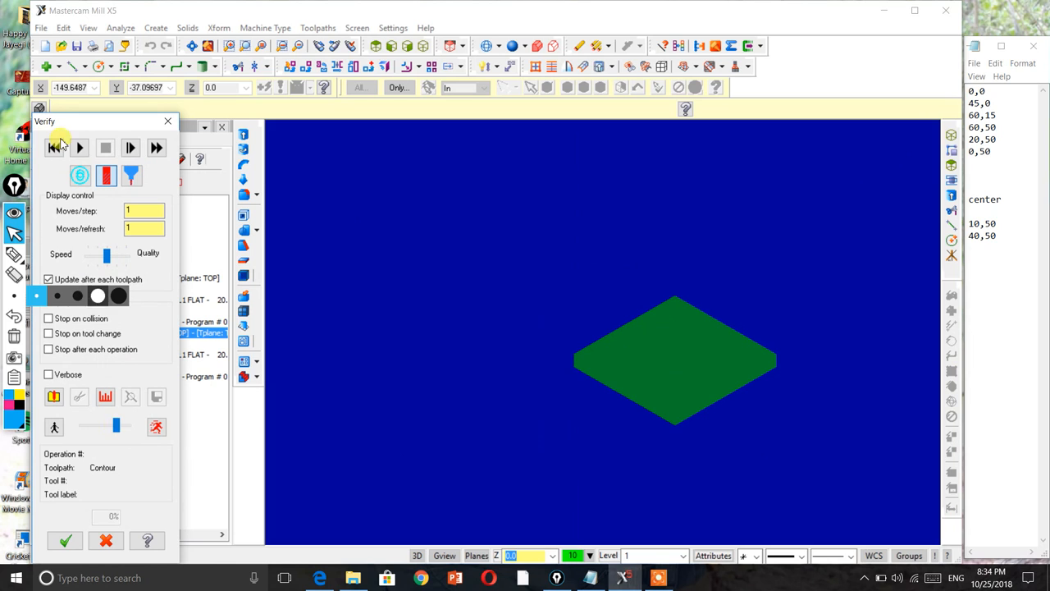
left_click(80, 148)
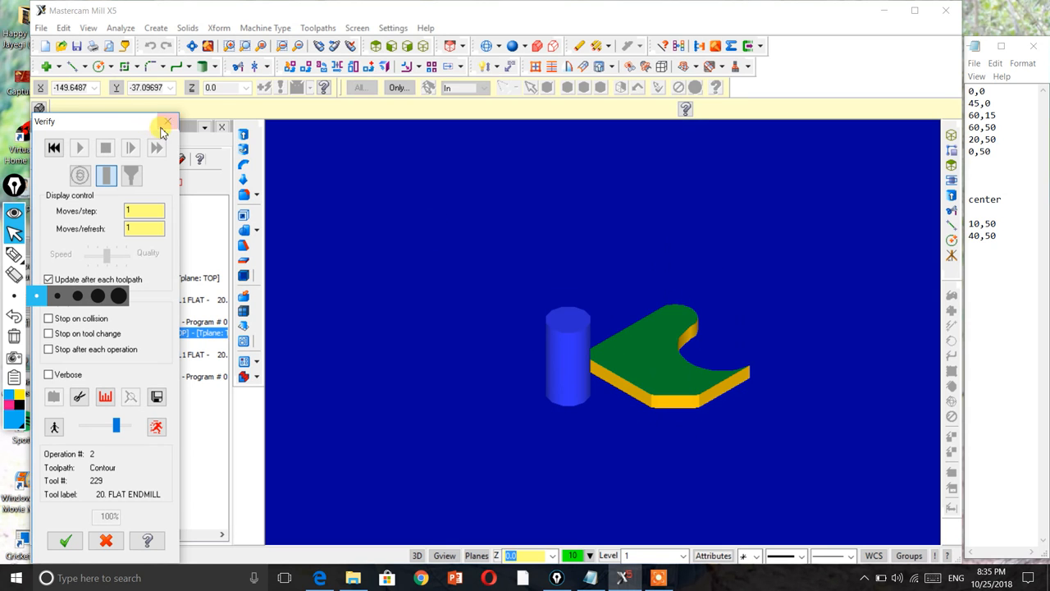
left_click(166, 127)
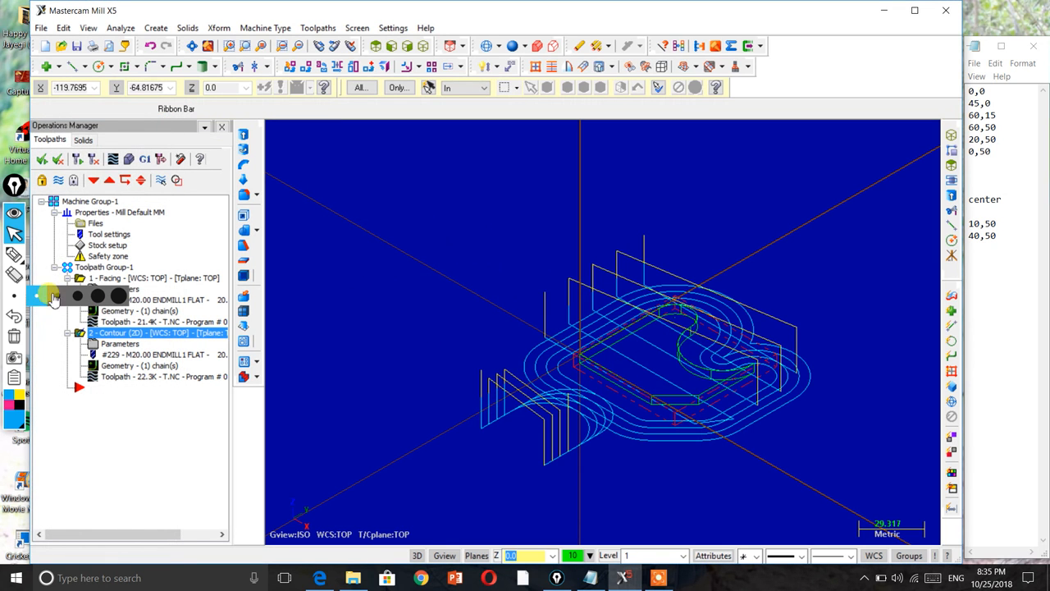
left_click(14, 297)
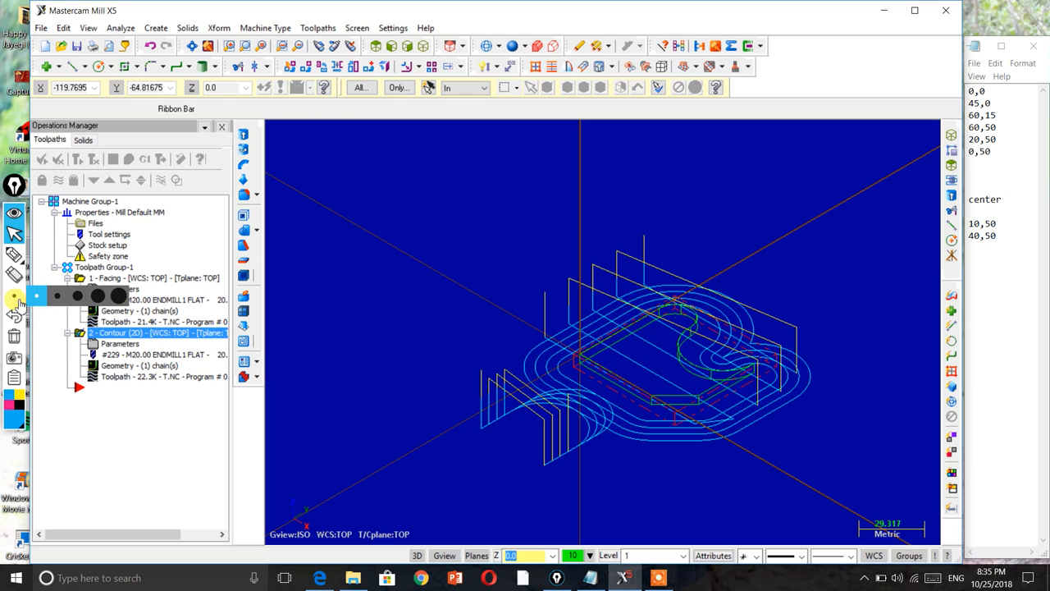
left_click(120, 298)
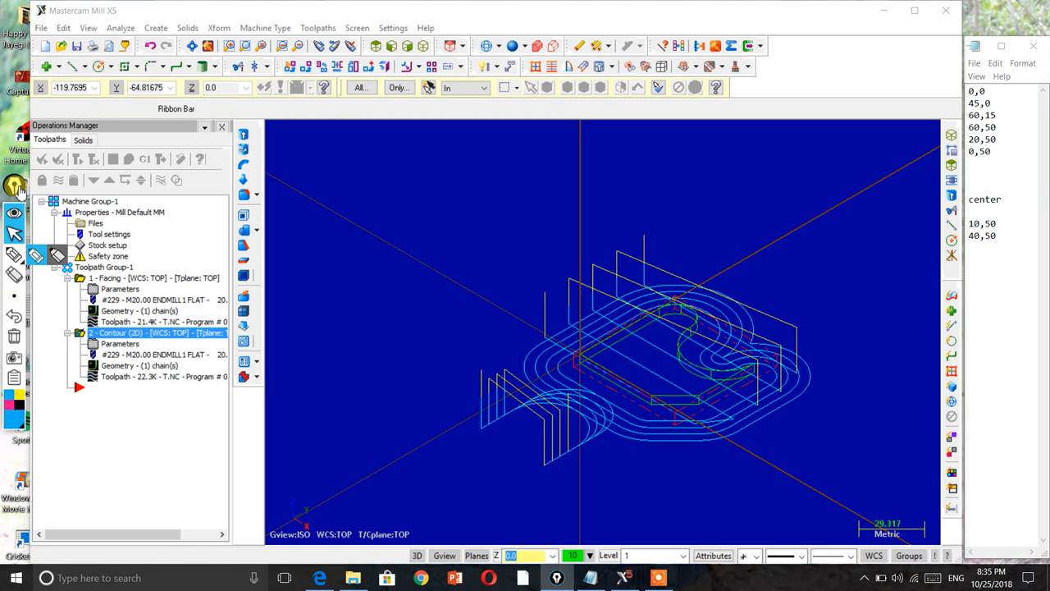
left_click(14, 233)
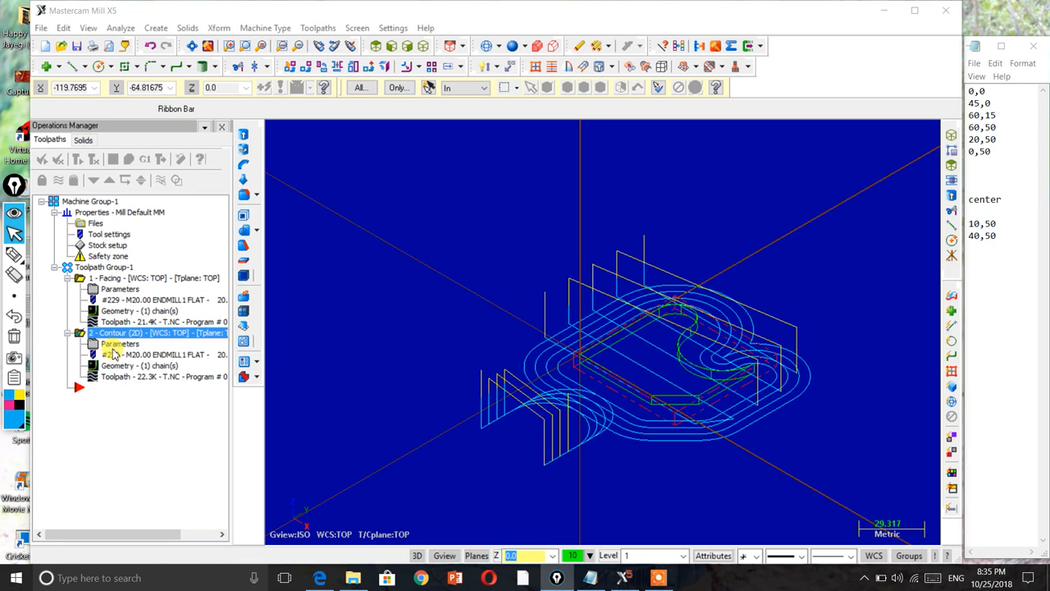
left_click(165, 231)
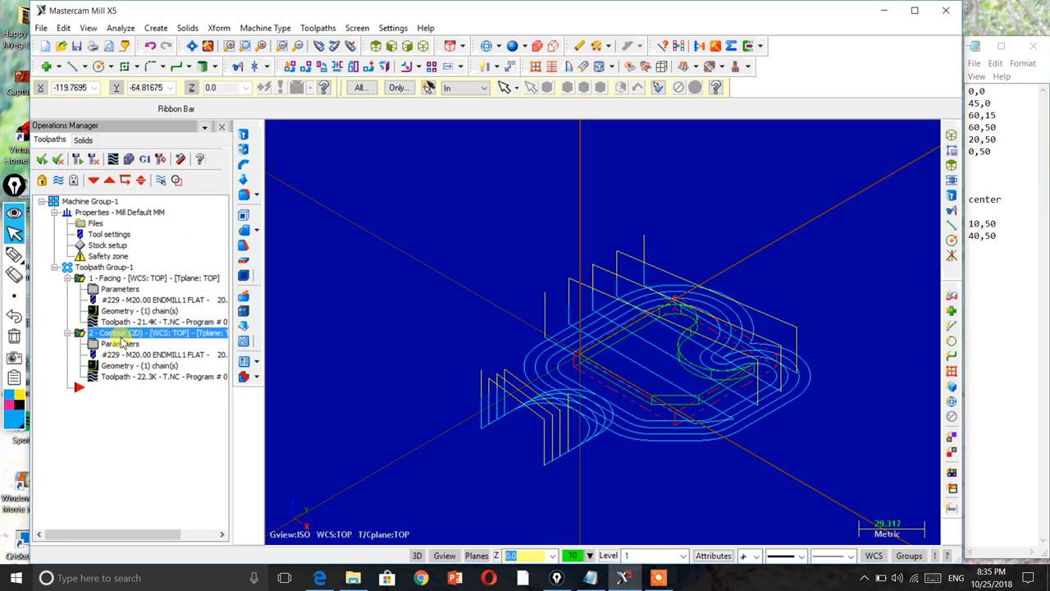
Replay the isometric verification of the facing and contour operations at a higher speed
left_click(128, 160)
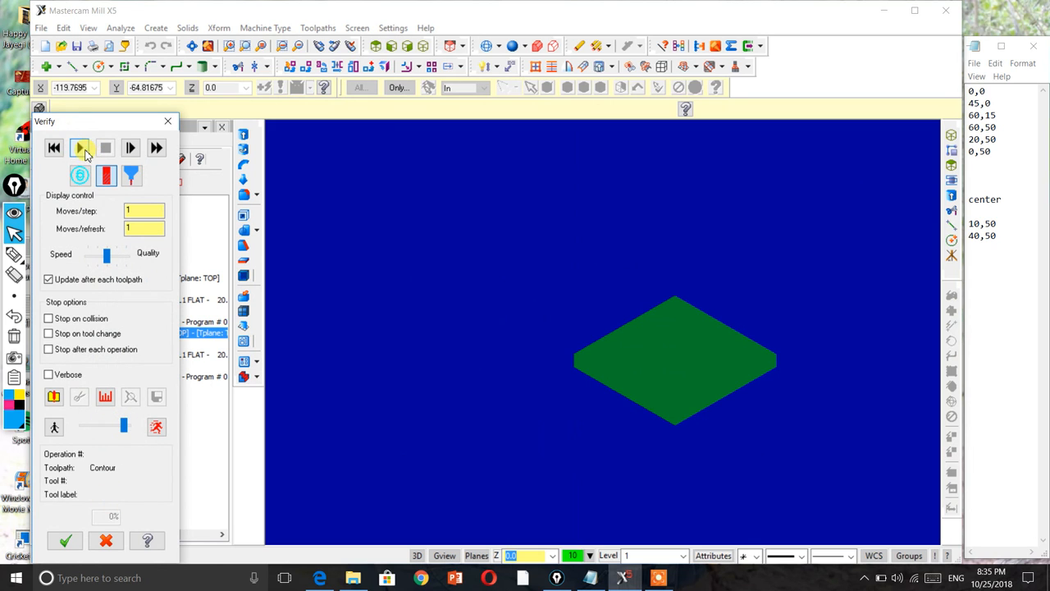
left_click(81, 148)
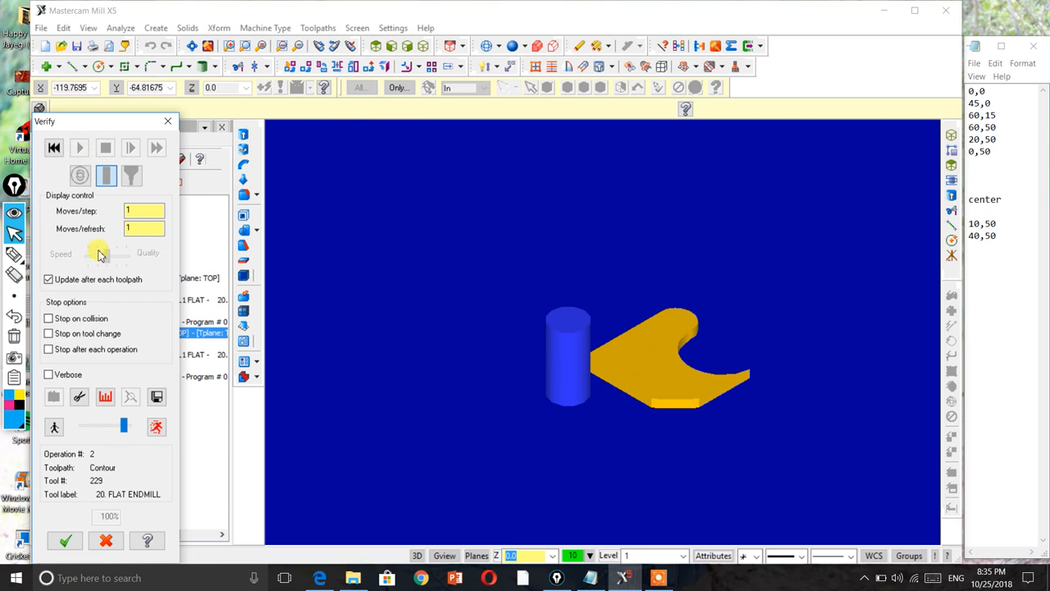
left_click(167, 121)
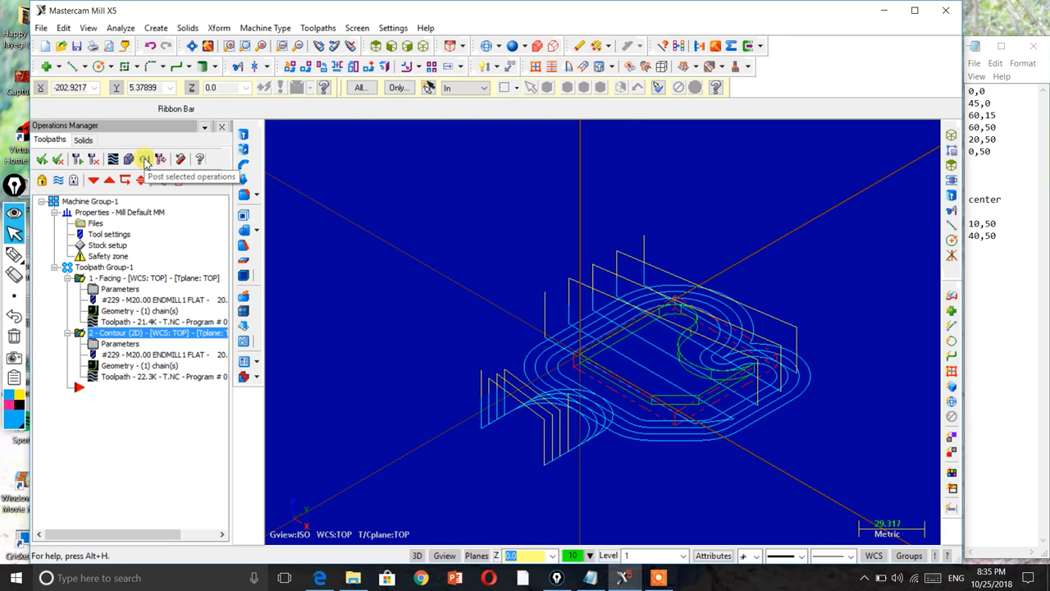
Post the facing and contour operations to an NC file named T12233 in the NC folder
left_click(141, 162)
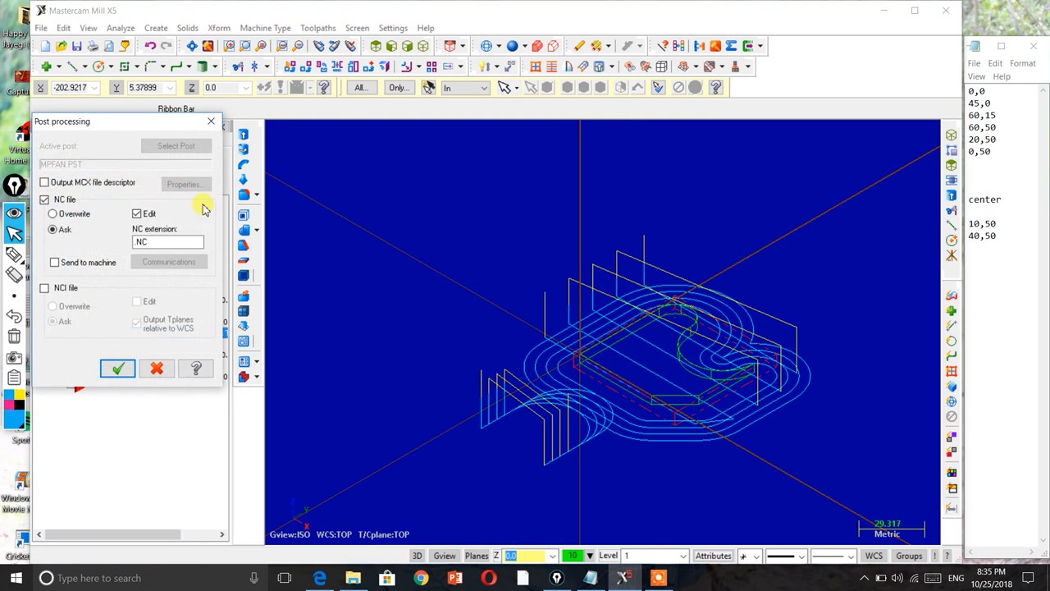
left_click(121, 369)
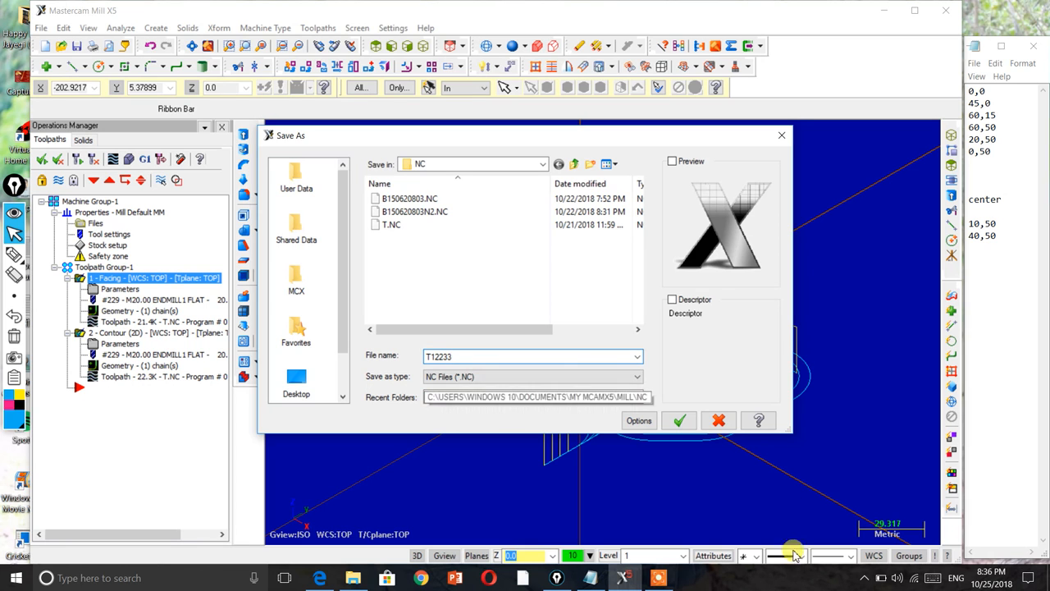
left_click(679, 420)
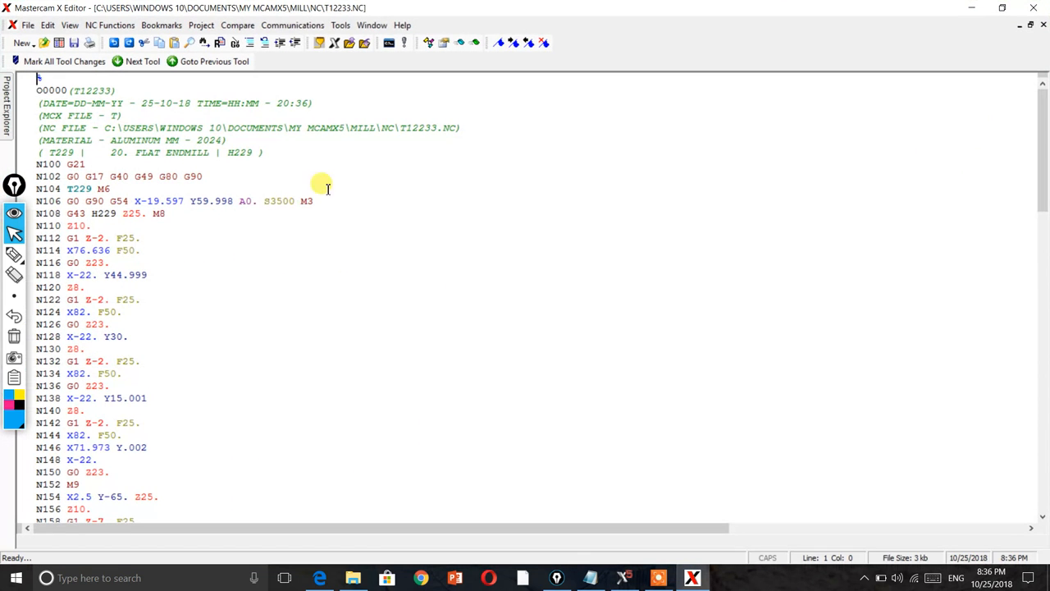
Examine the posted T12233 NC program through the facing and contour blocks, and return to the Mastercam part window
scroll(164, 323, "down", 7)
scroll(173, 324, "down", 20)
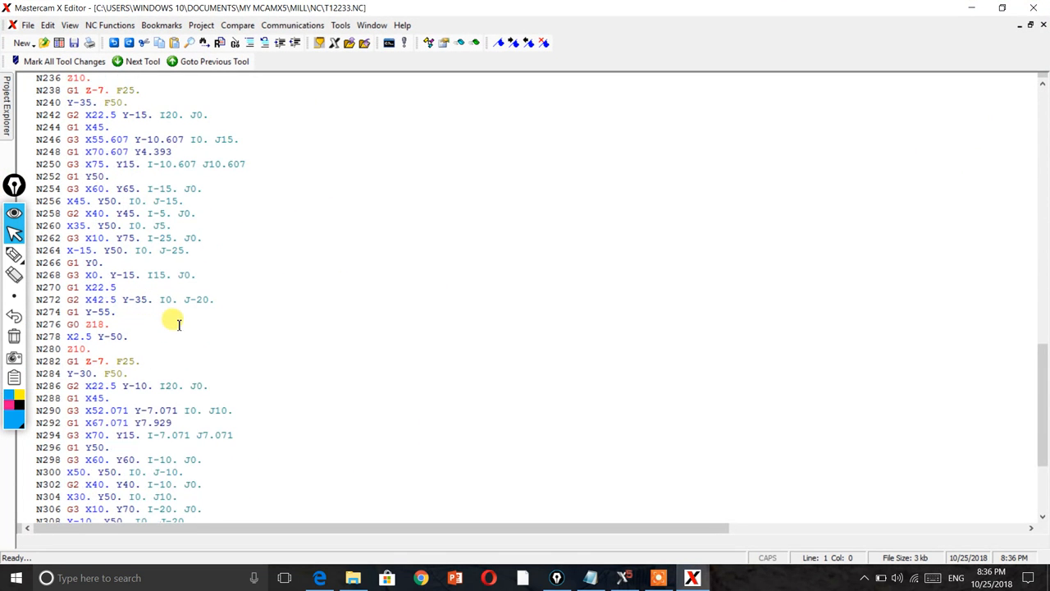
scroll(174, 323, "up", 20)
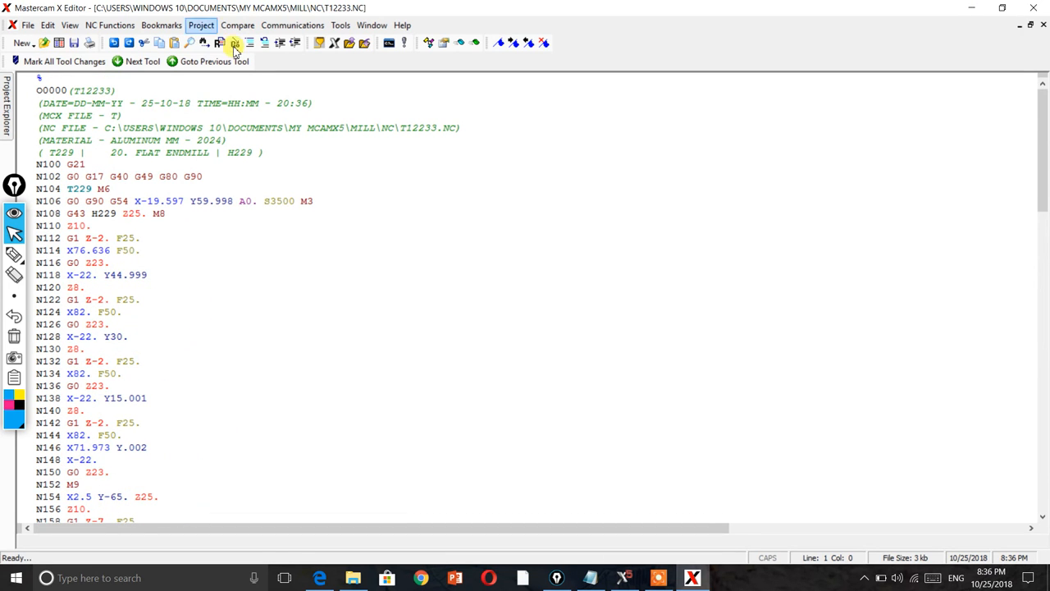
left_click(973, 13)
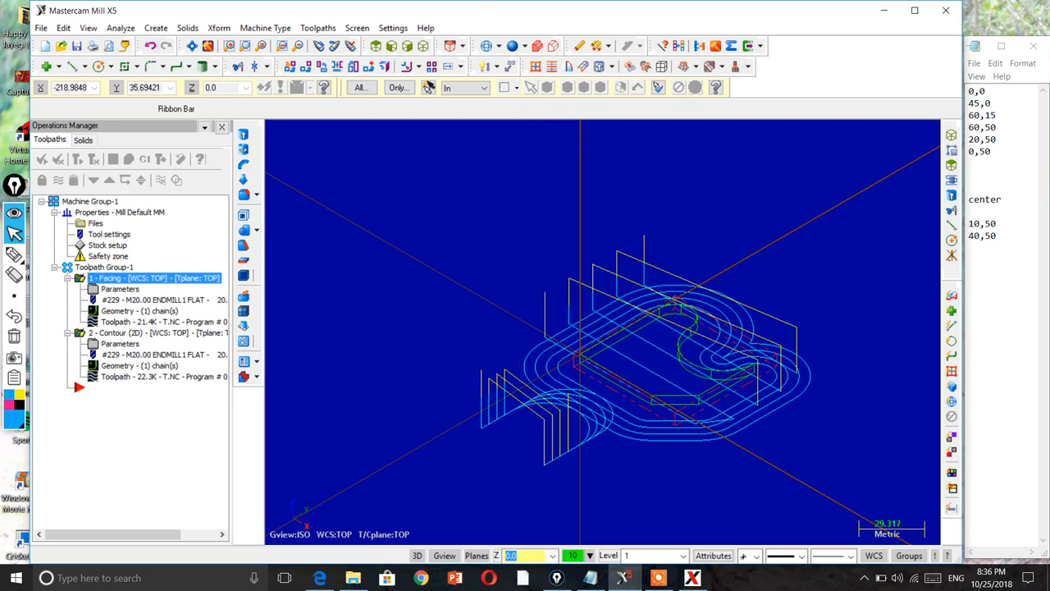
left_click(946, 10)
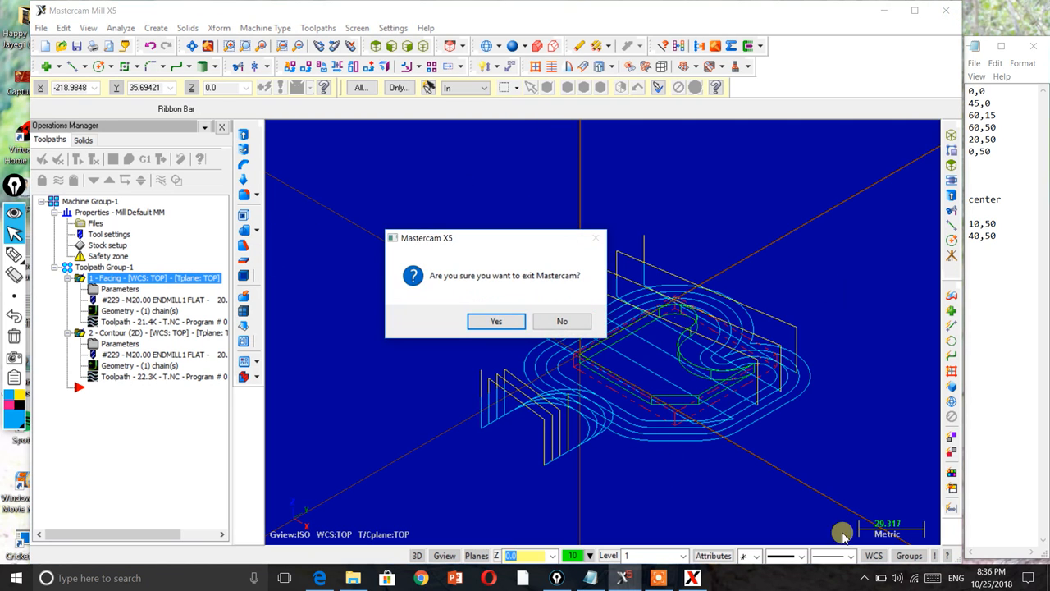
left_click(658, 578)
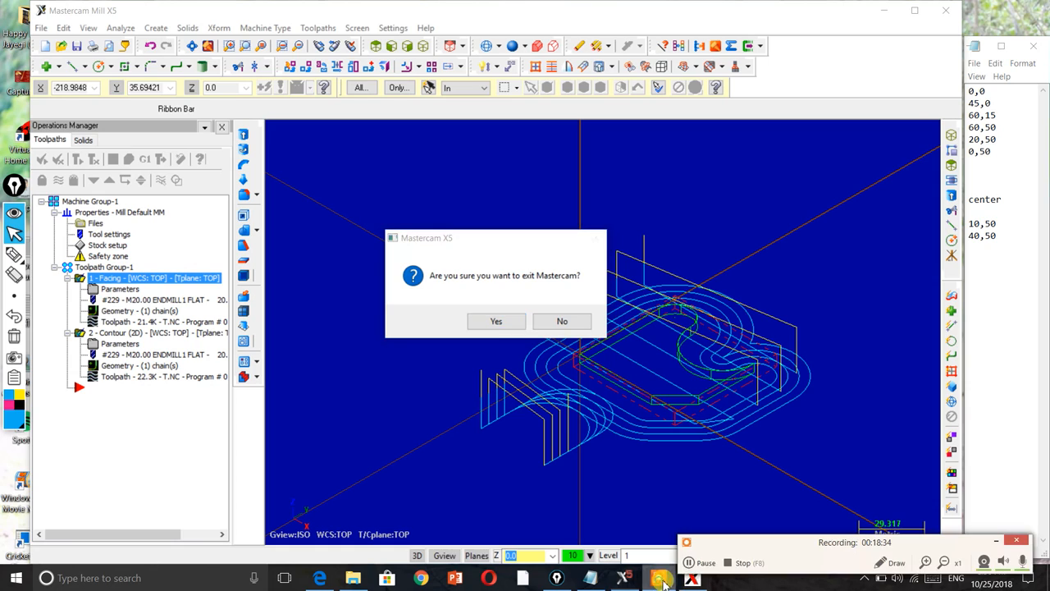